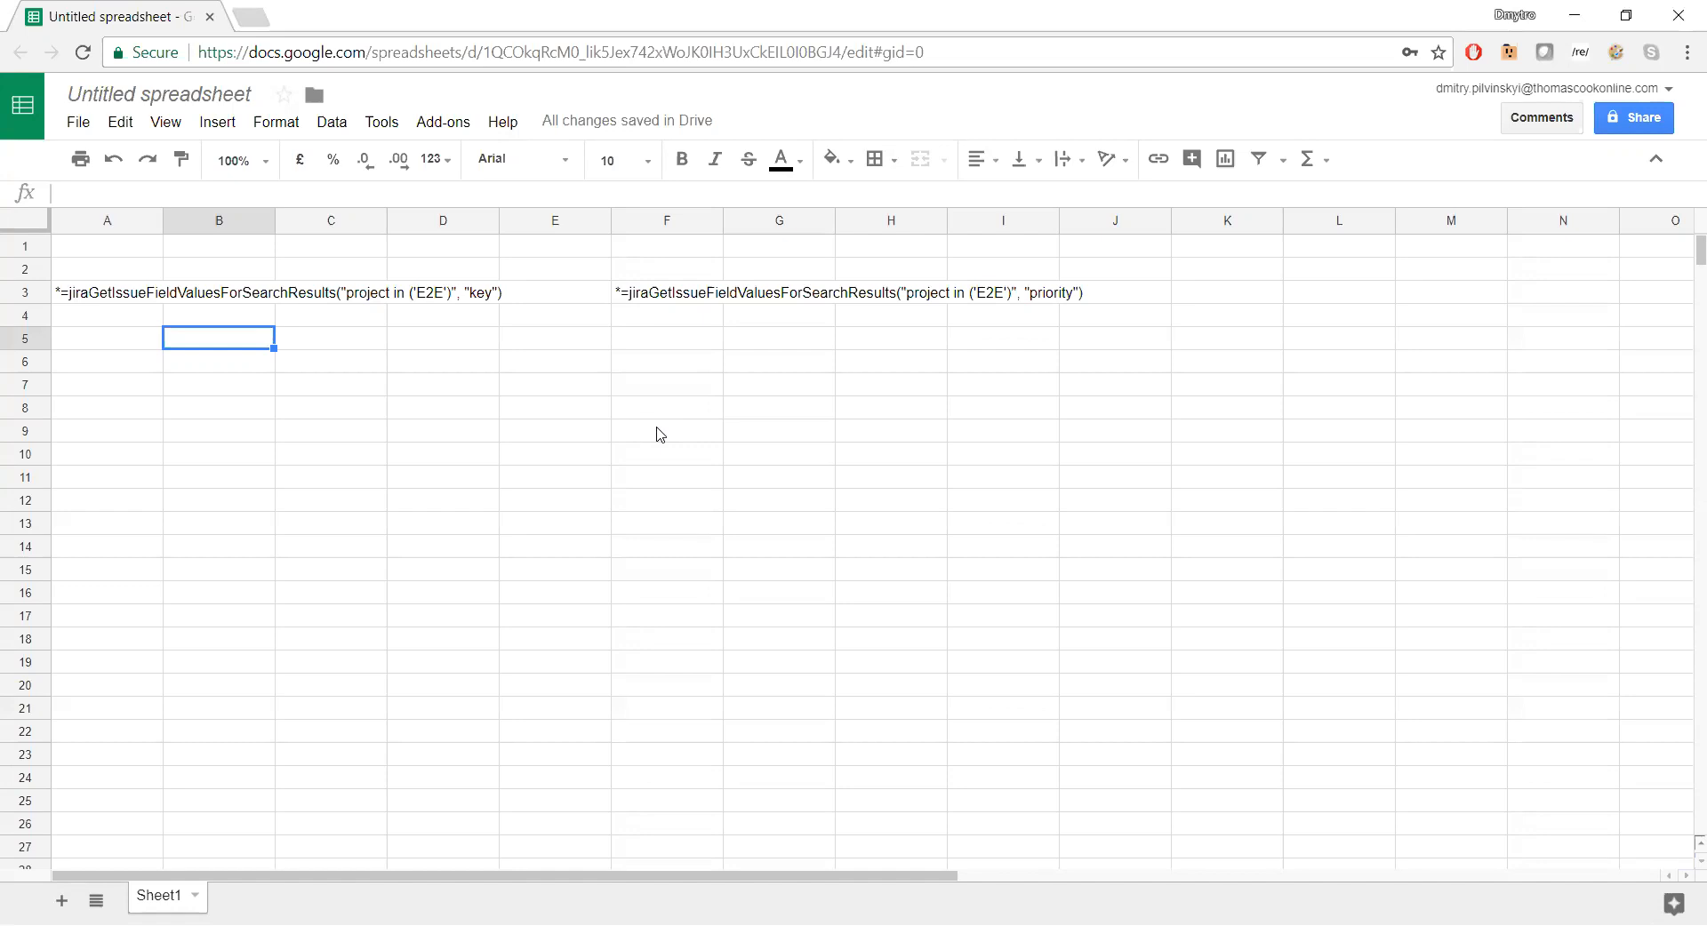
# - Find the JiraReportingInGSheets add-on with the search term "jira", install it, and reload the spreadsheet
pyautogui.click(443, 120)
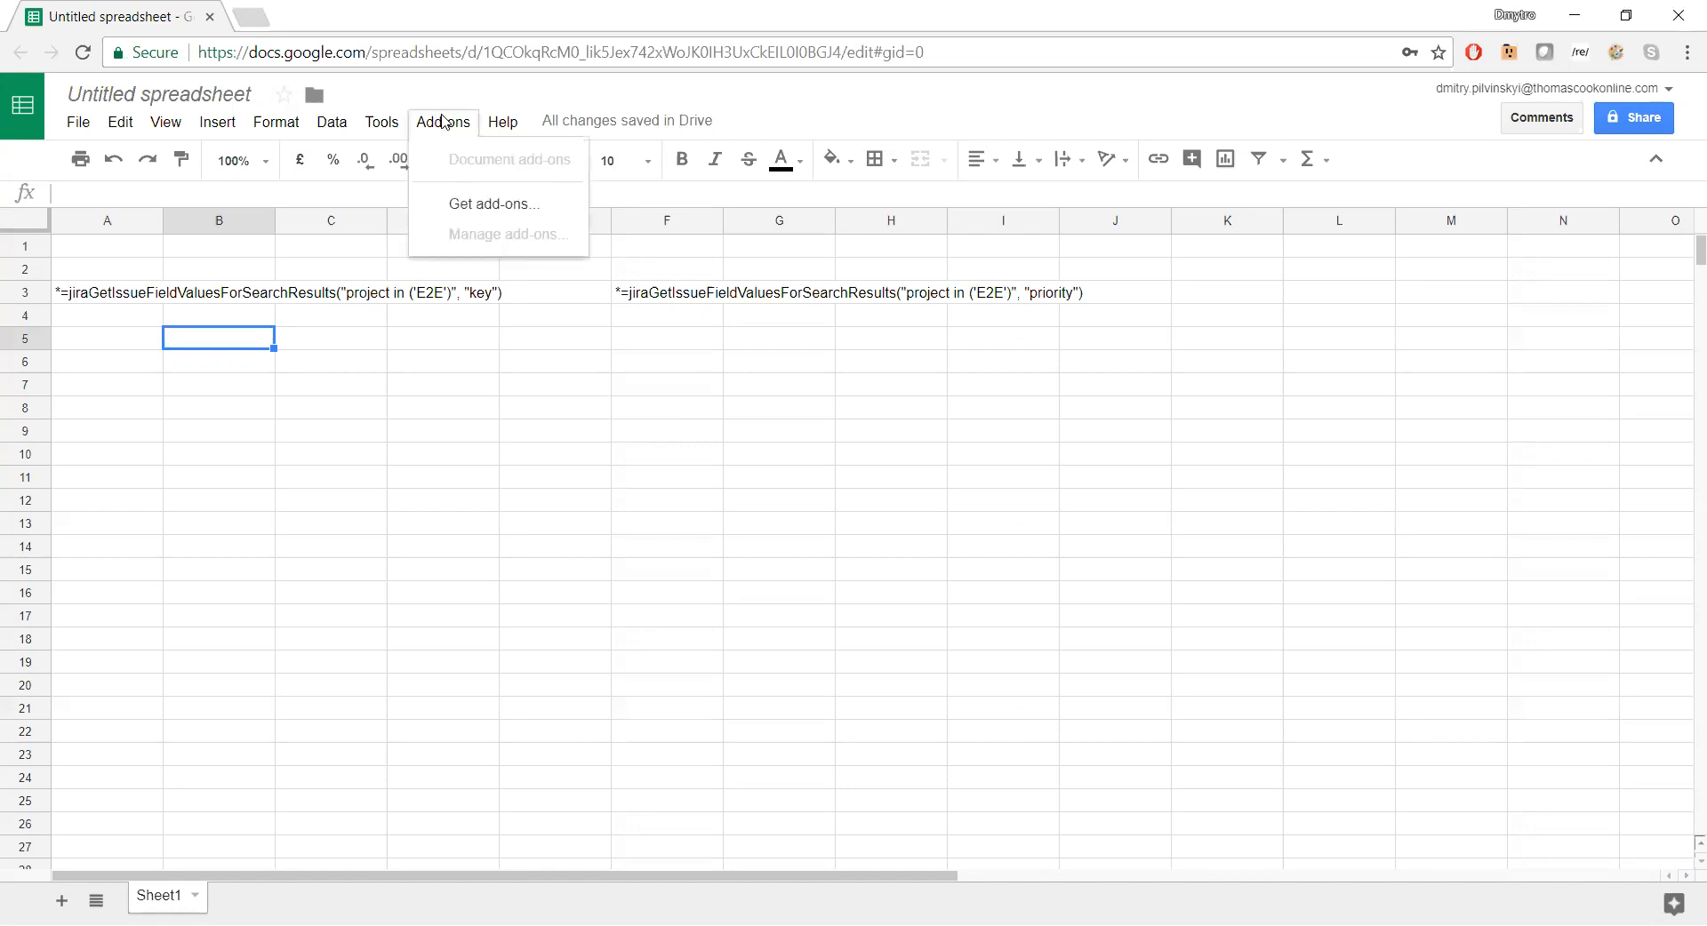
pyautogui.click(488, 203)
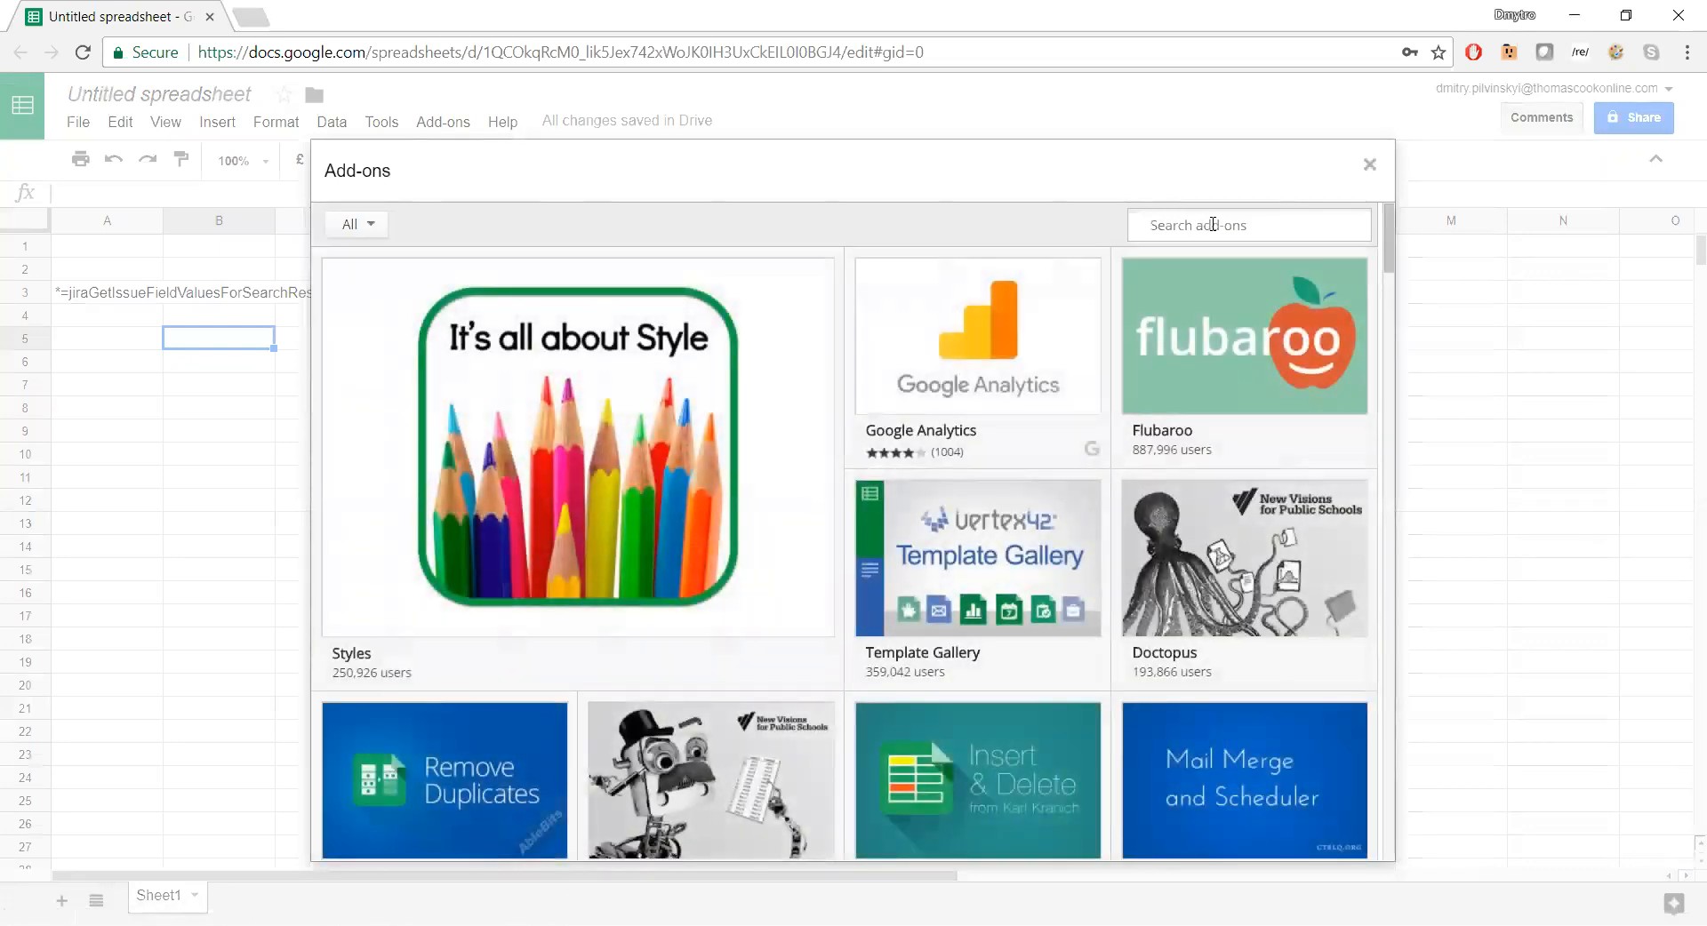
pyautogui.write('jira')
pyautogui.press('Return')
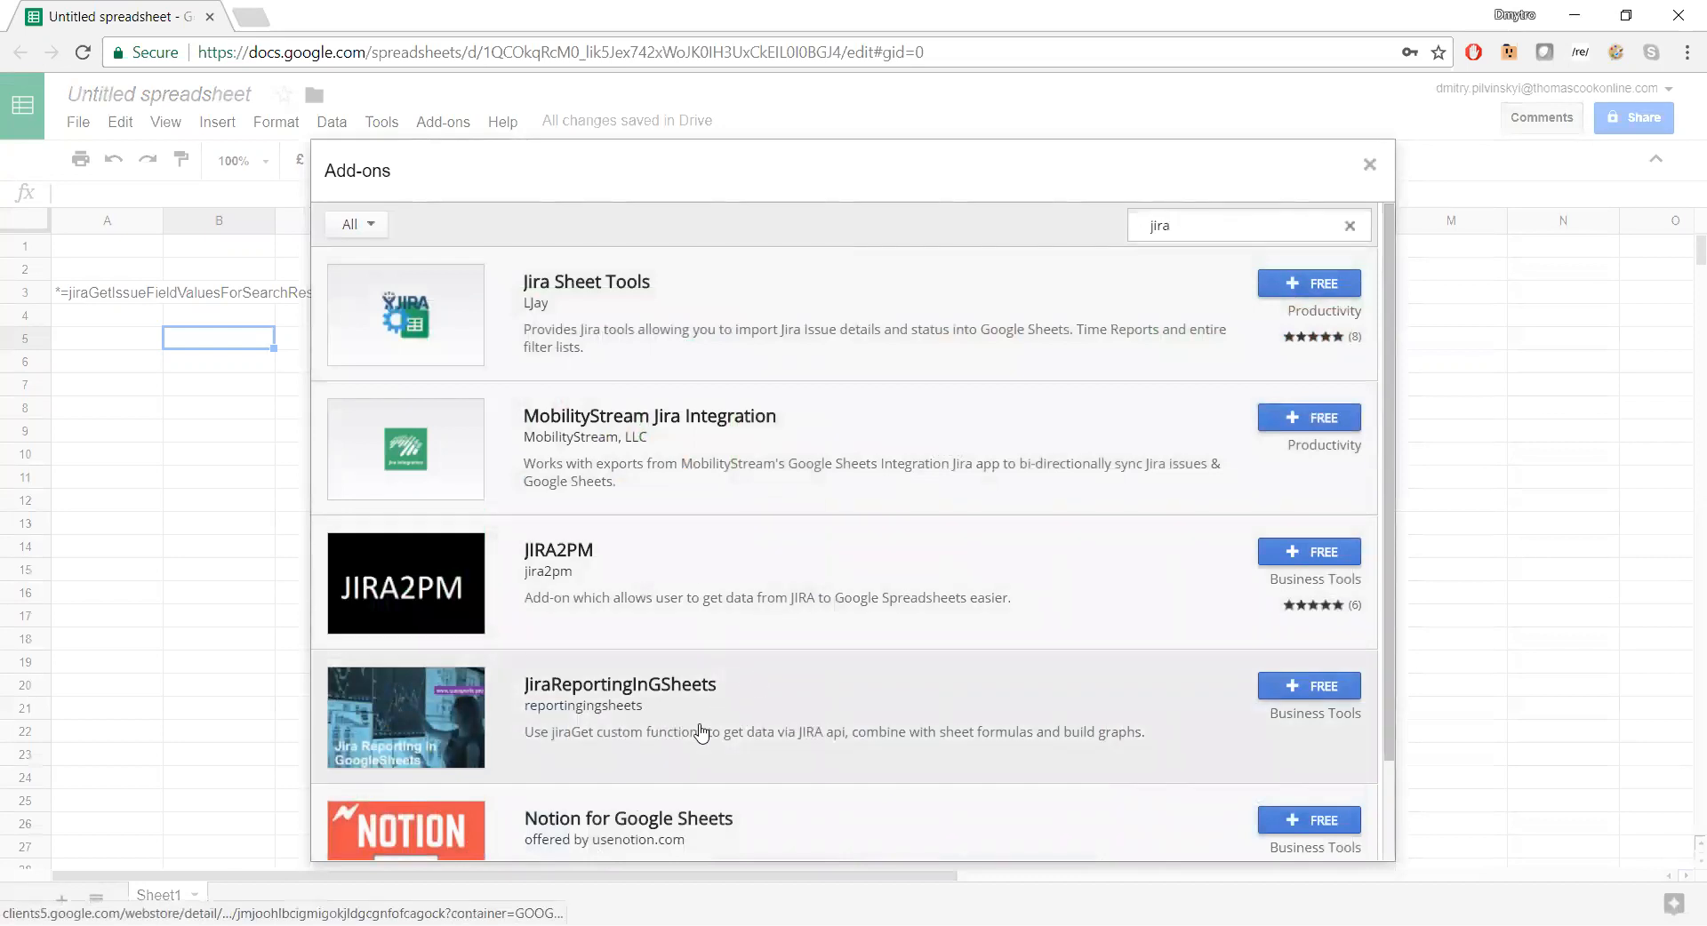
pyautogui.click(1320, 688)
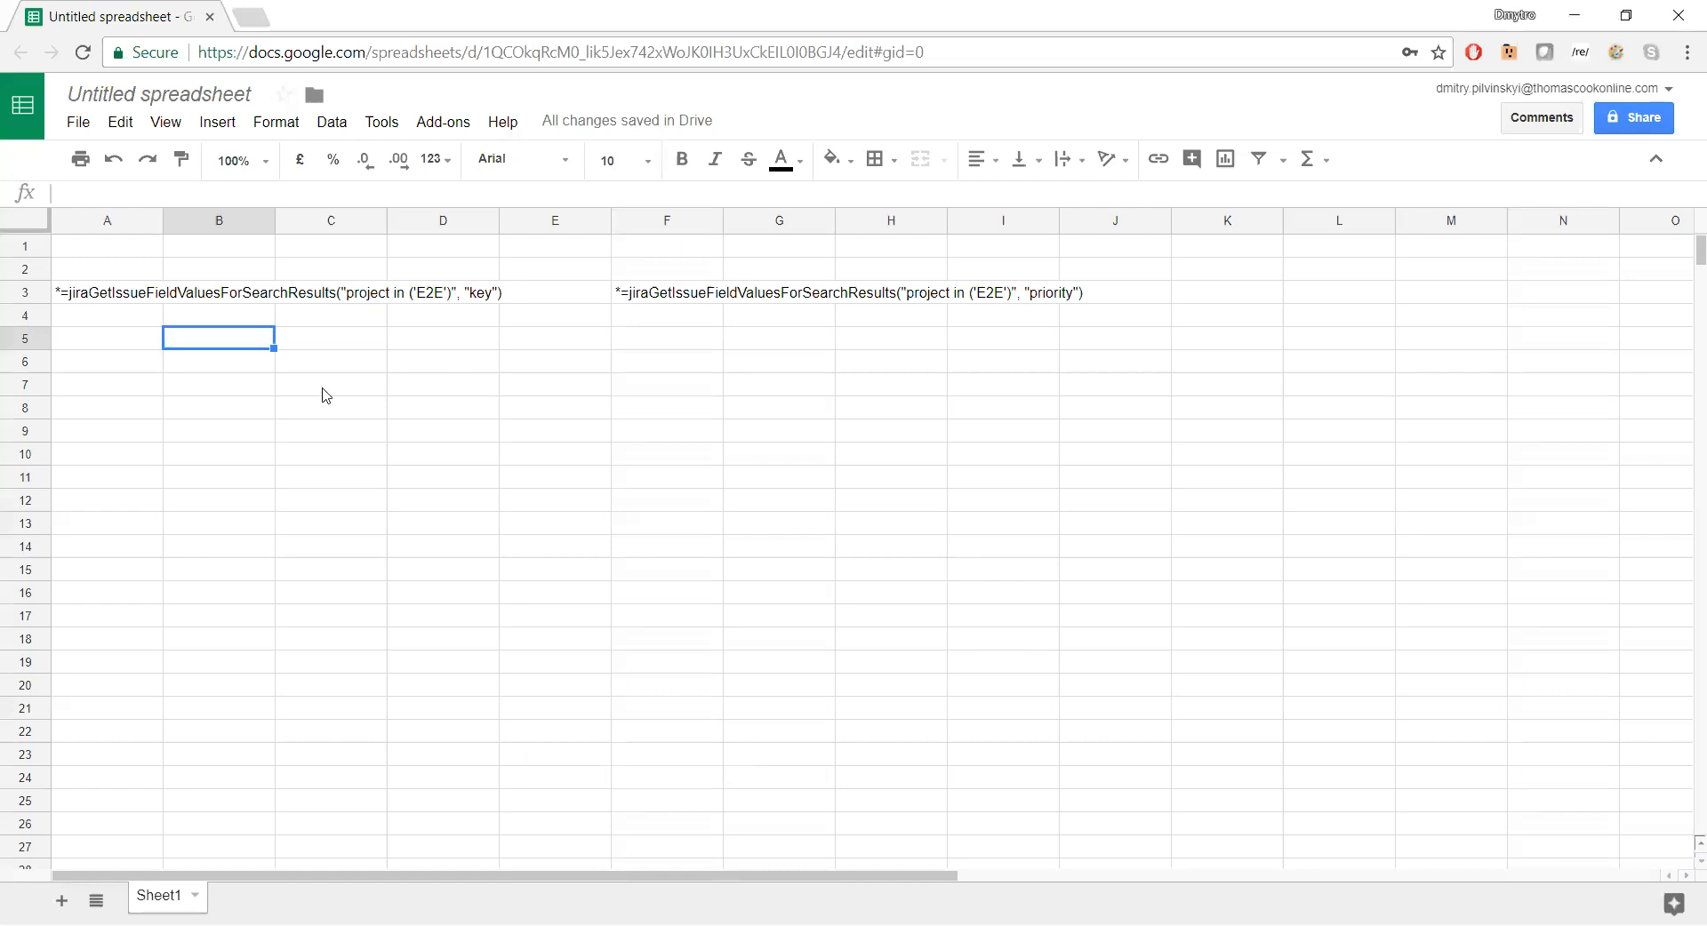
pyautogui.click(300, 323)
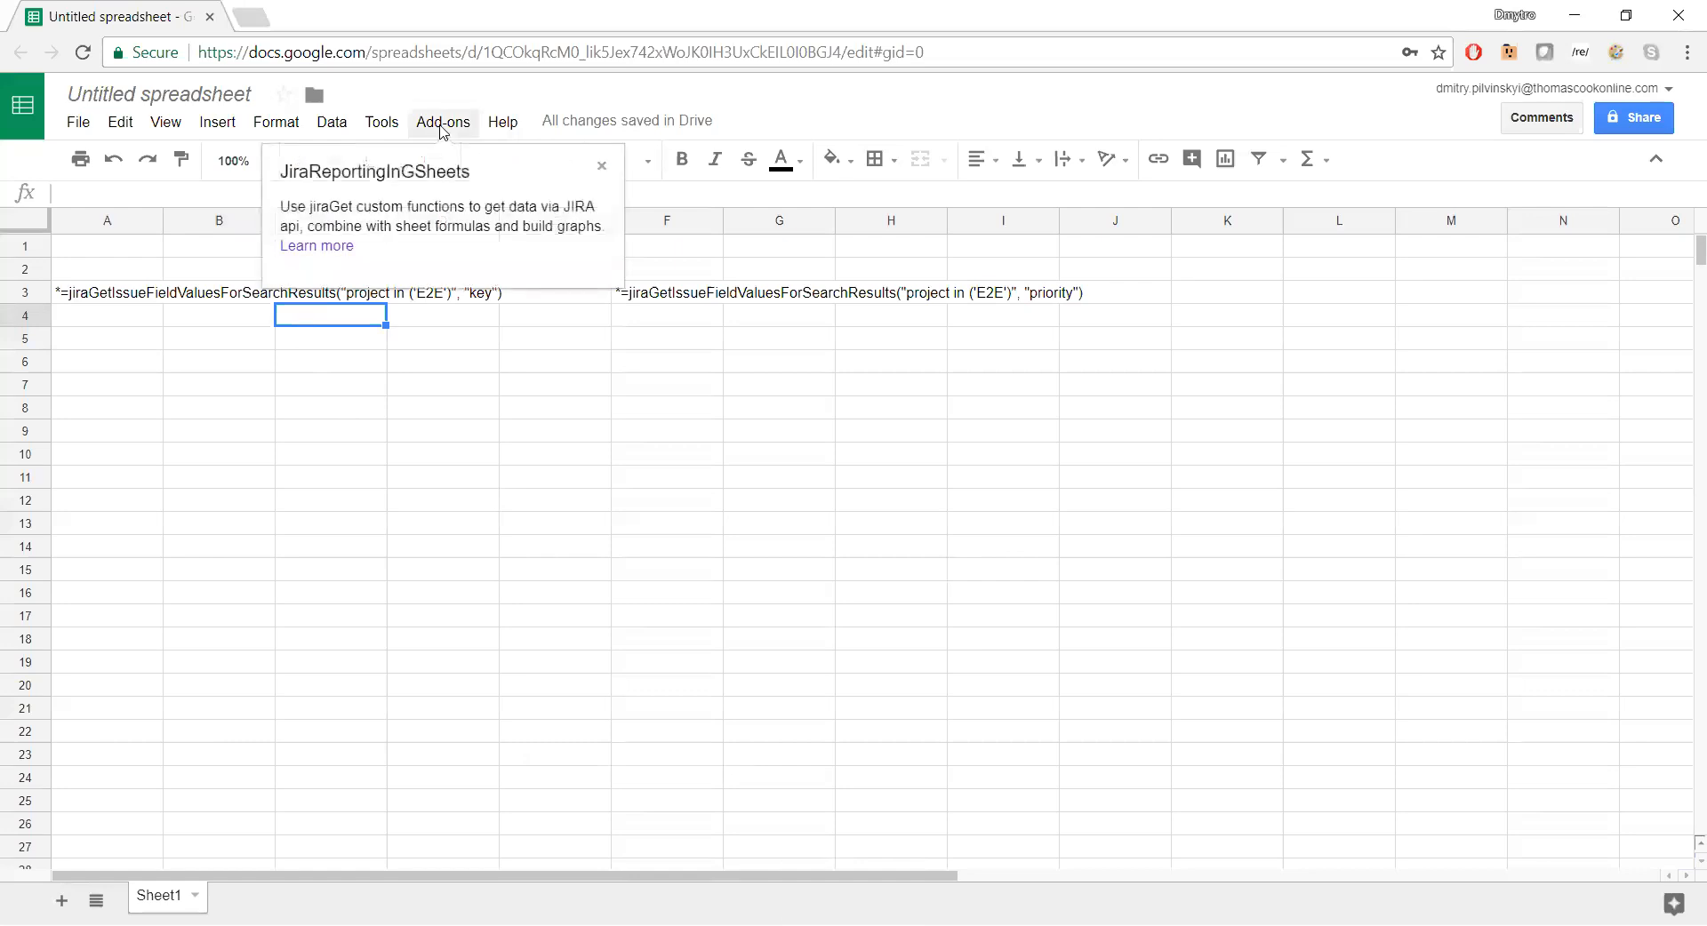
pyautogui.press('F5')
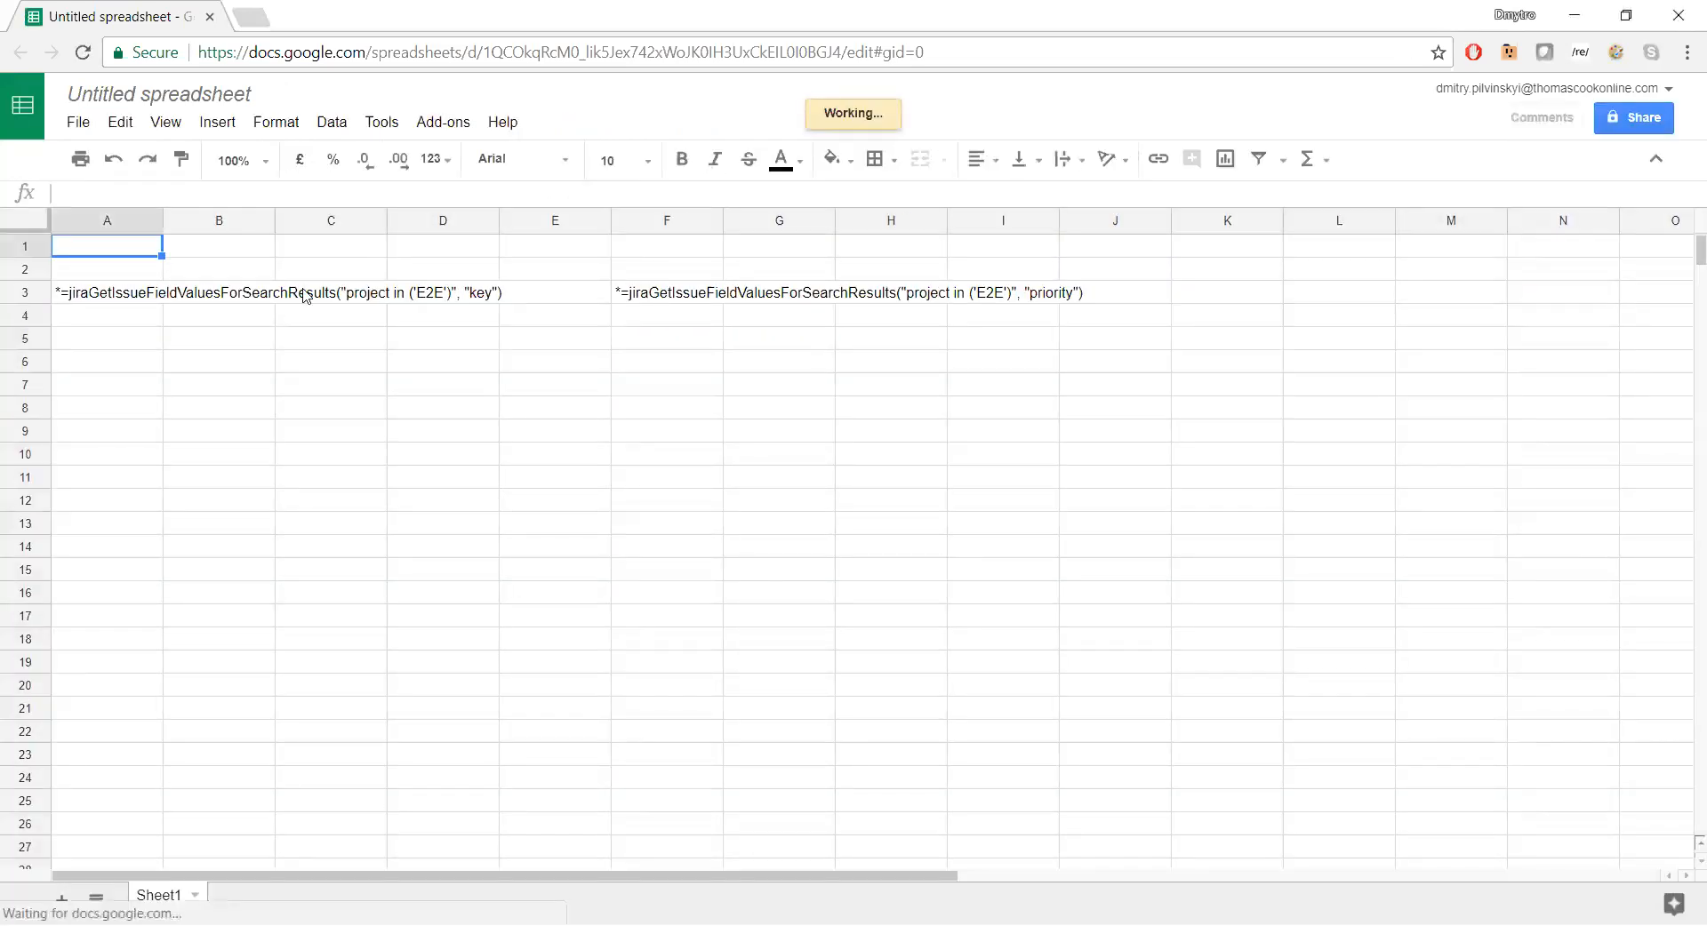
pyautogui.click(435, 123)
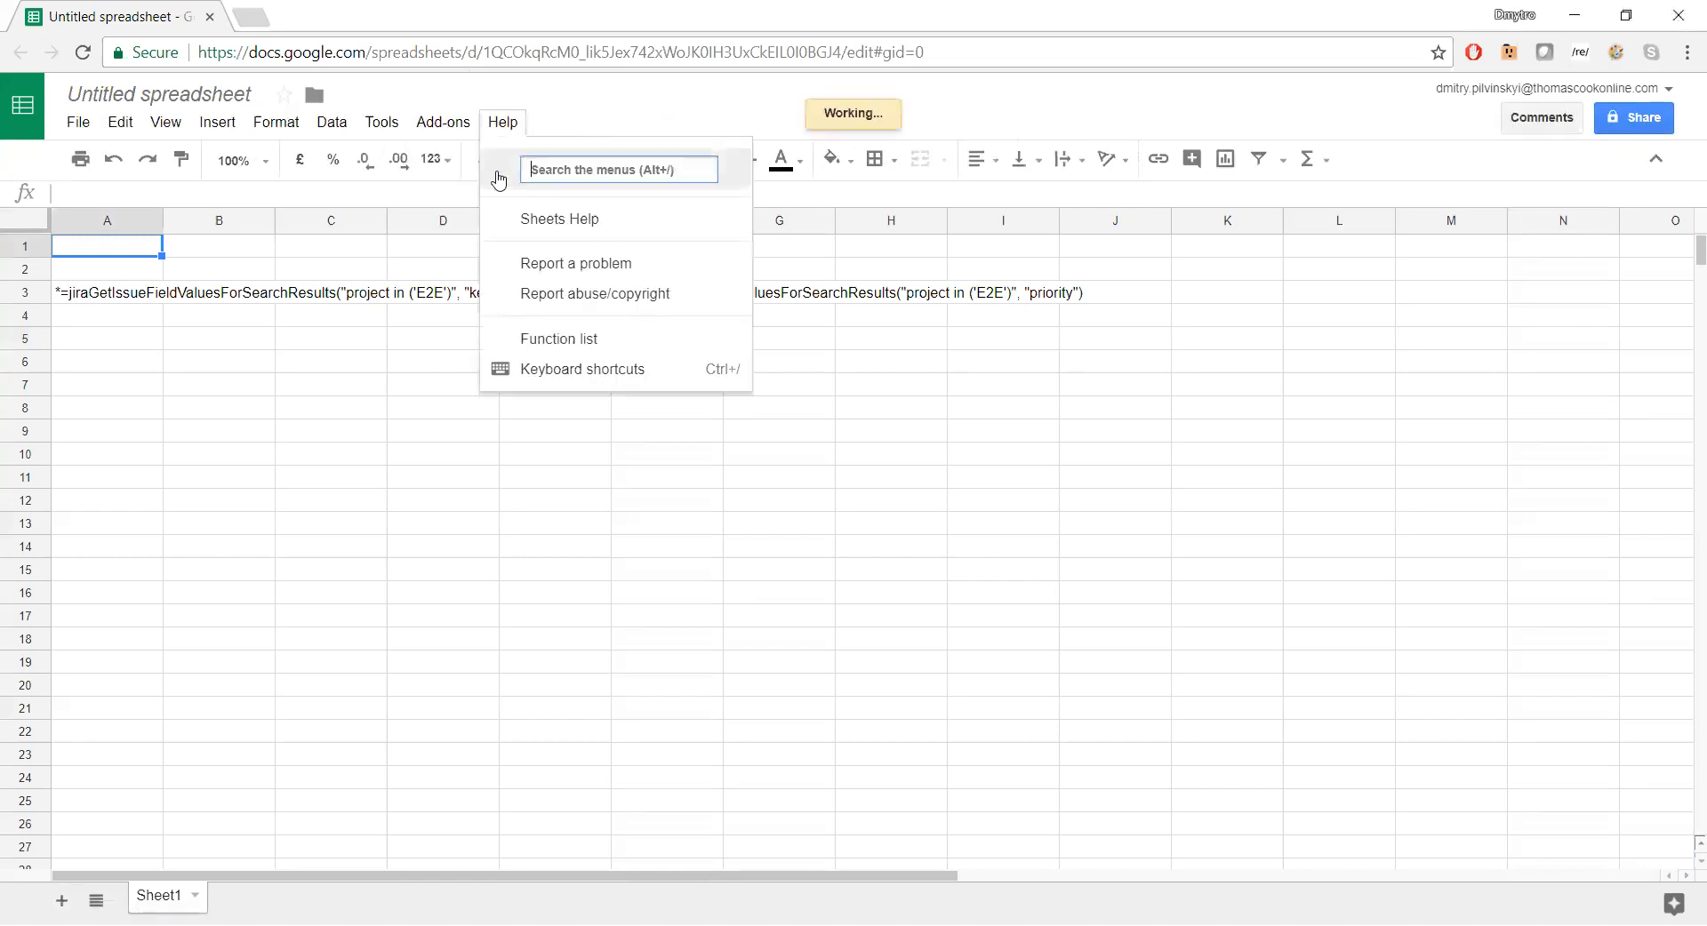
pyautogui.moveTo(445, 129)
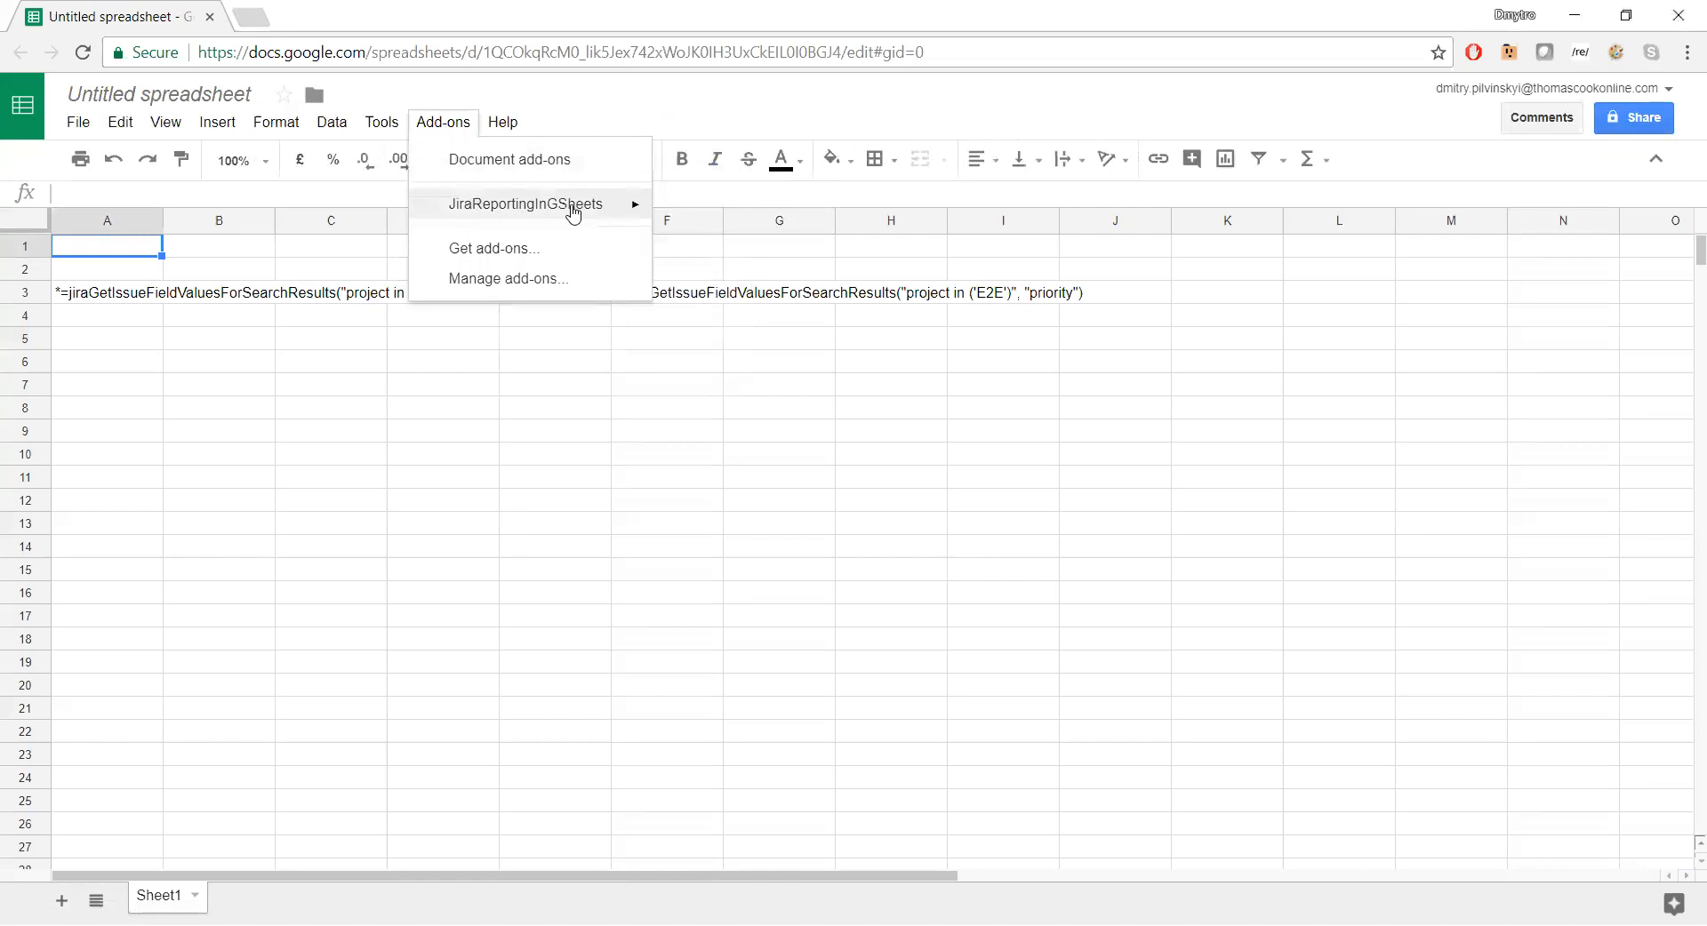
pyautogui.moveTo(560, 209)
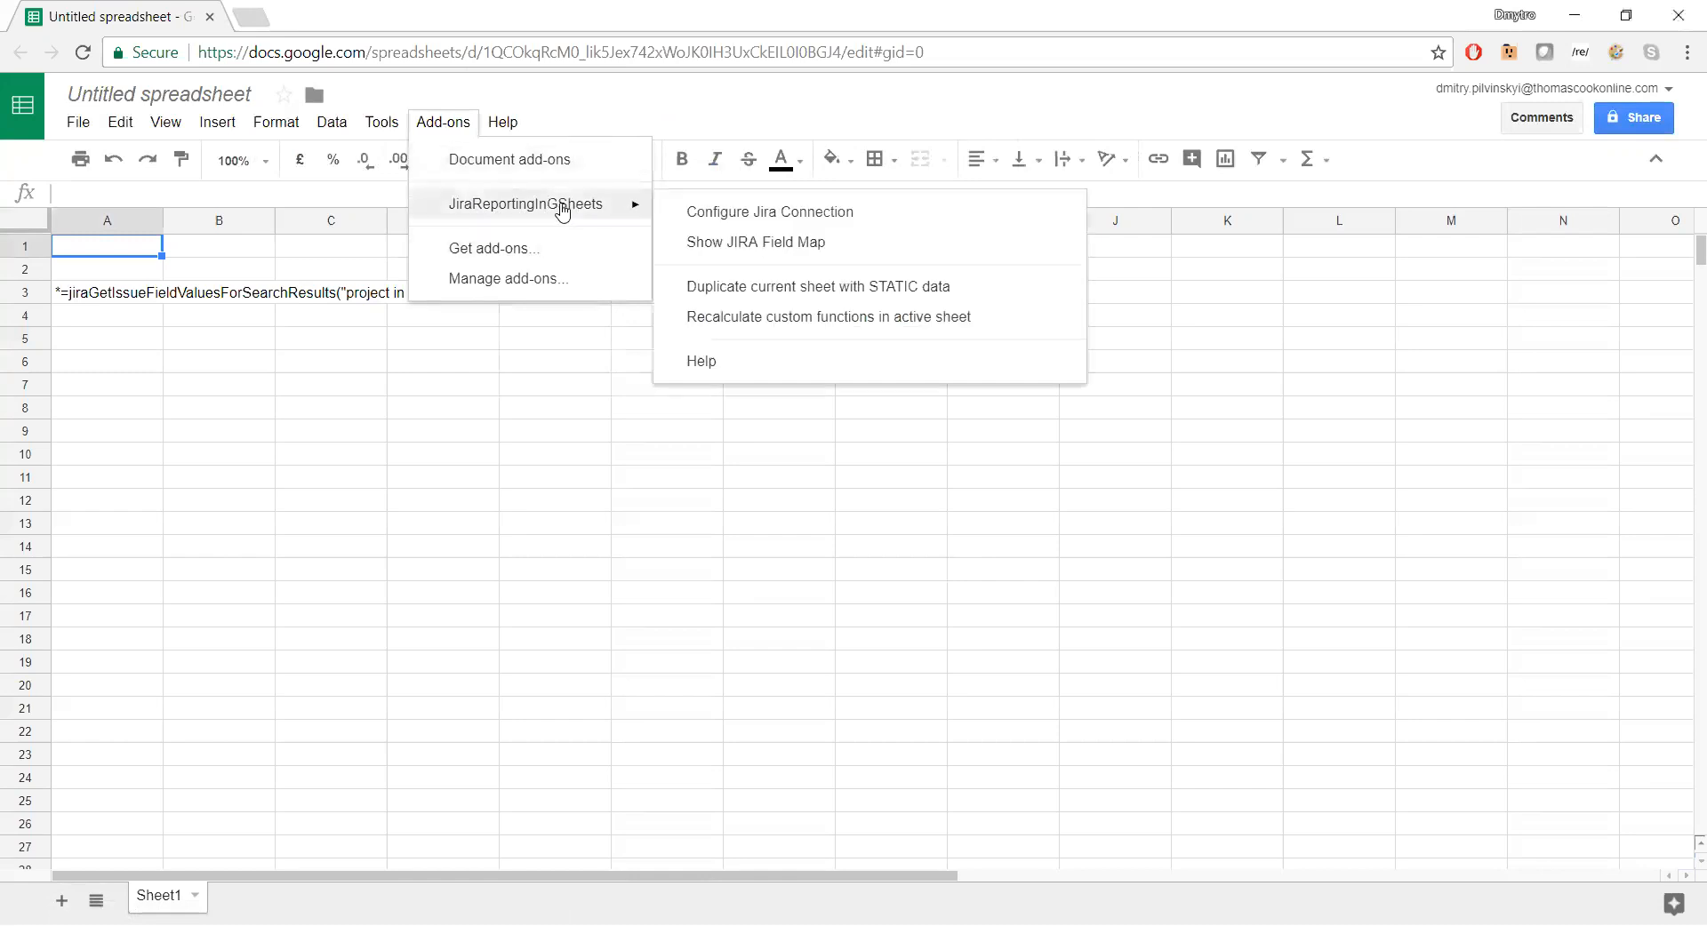
pyautogui.click(705, 213)
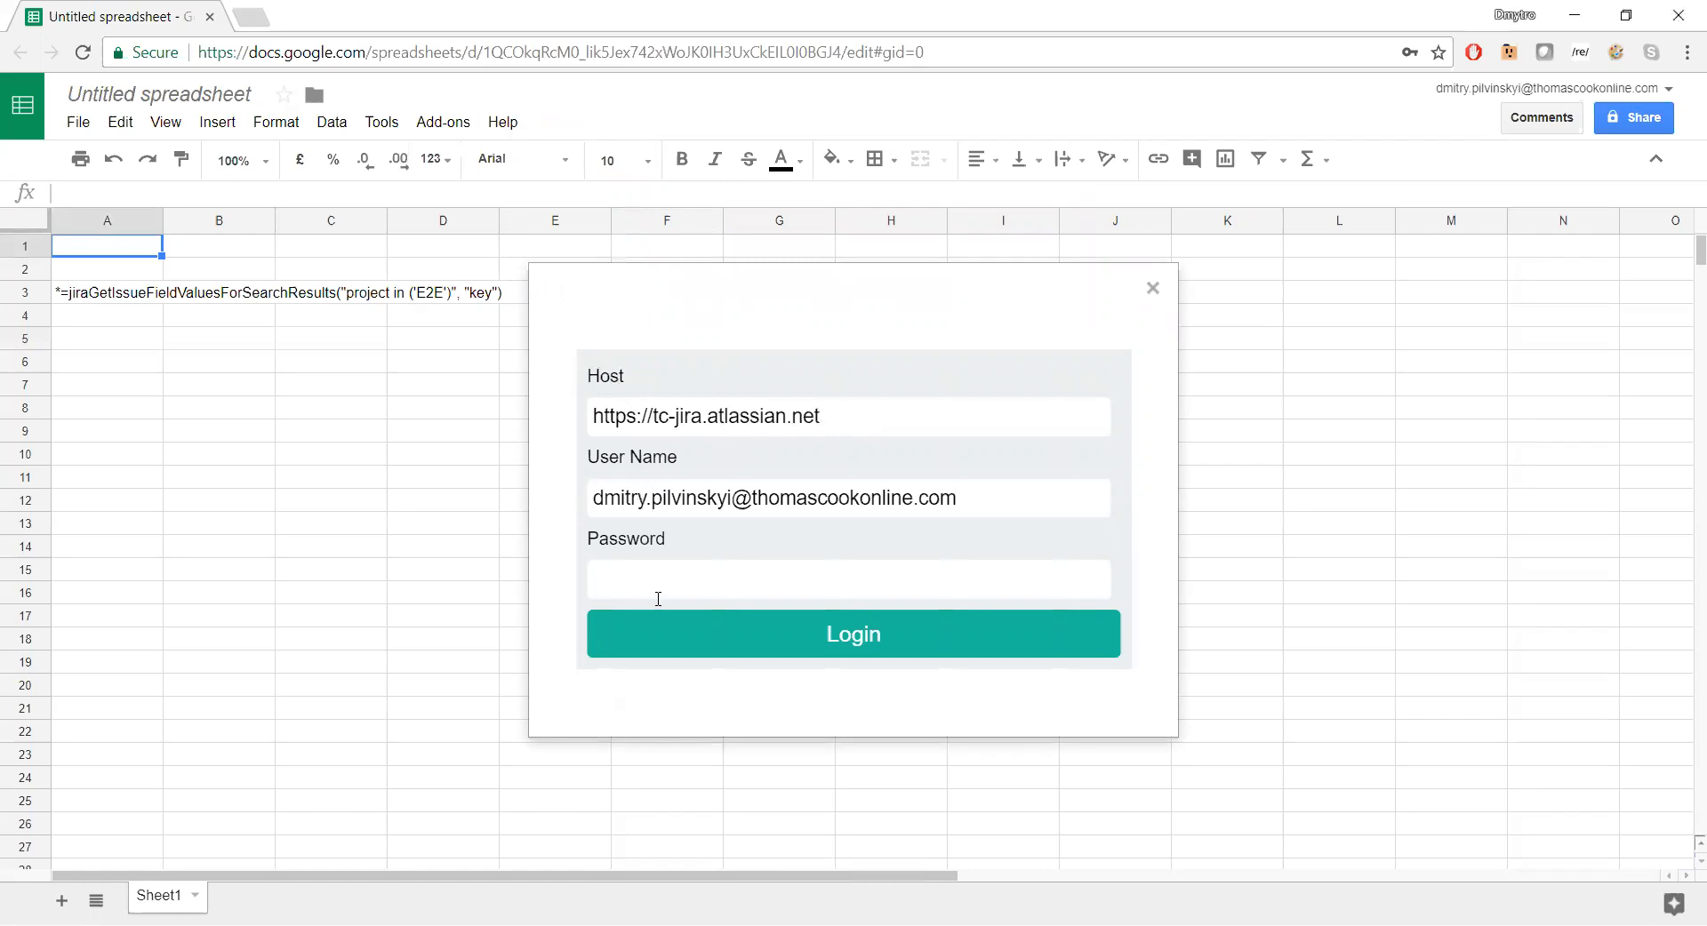
pyautogui.click(684, 569)
pyautogui.click(758, 633)
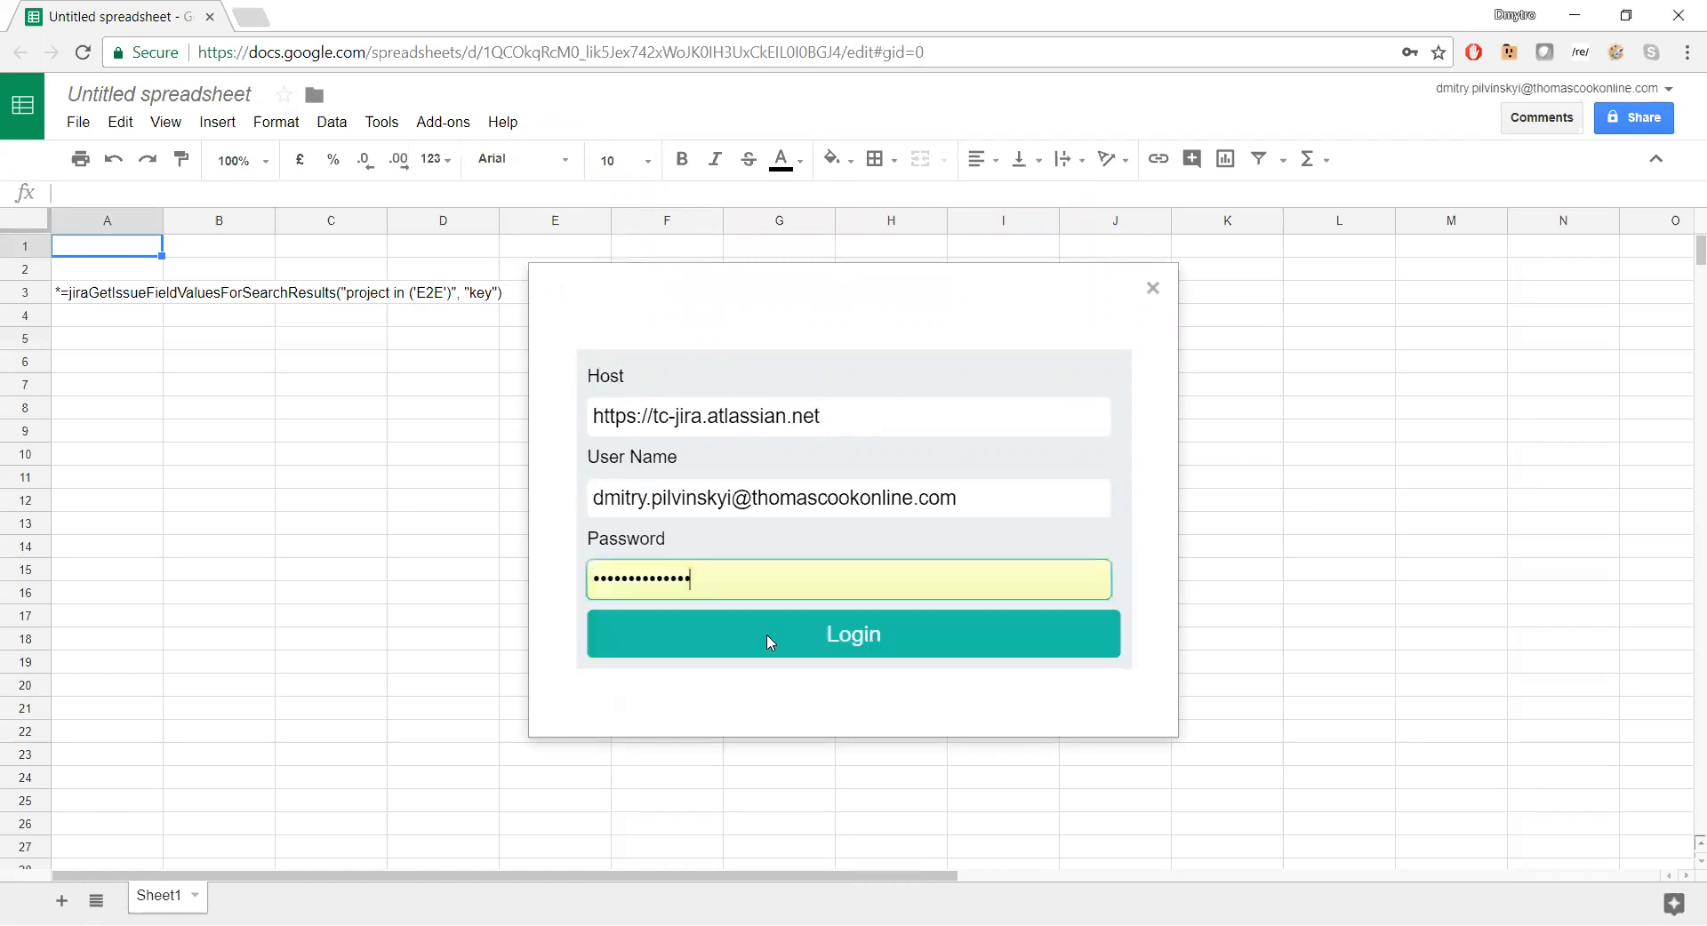
pyautogui.click(895, 638)
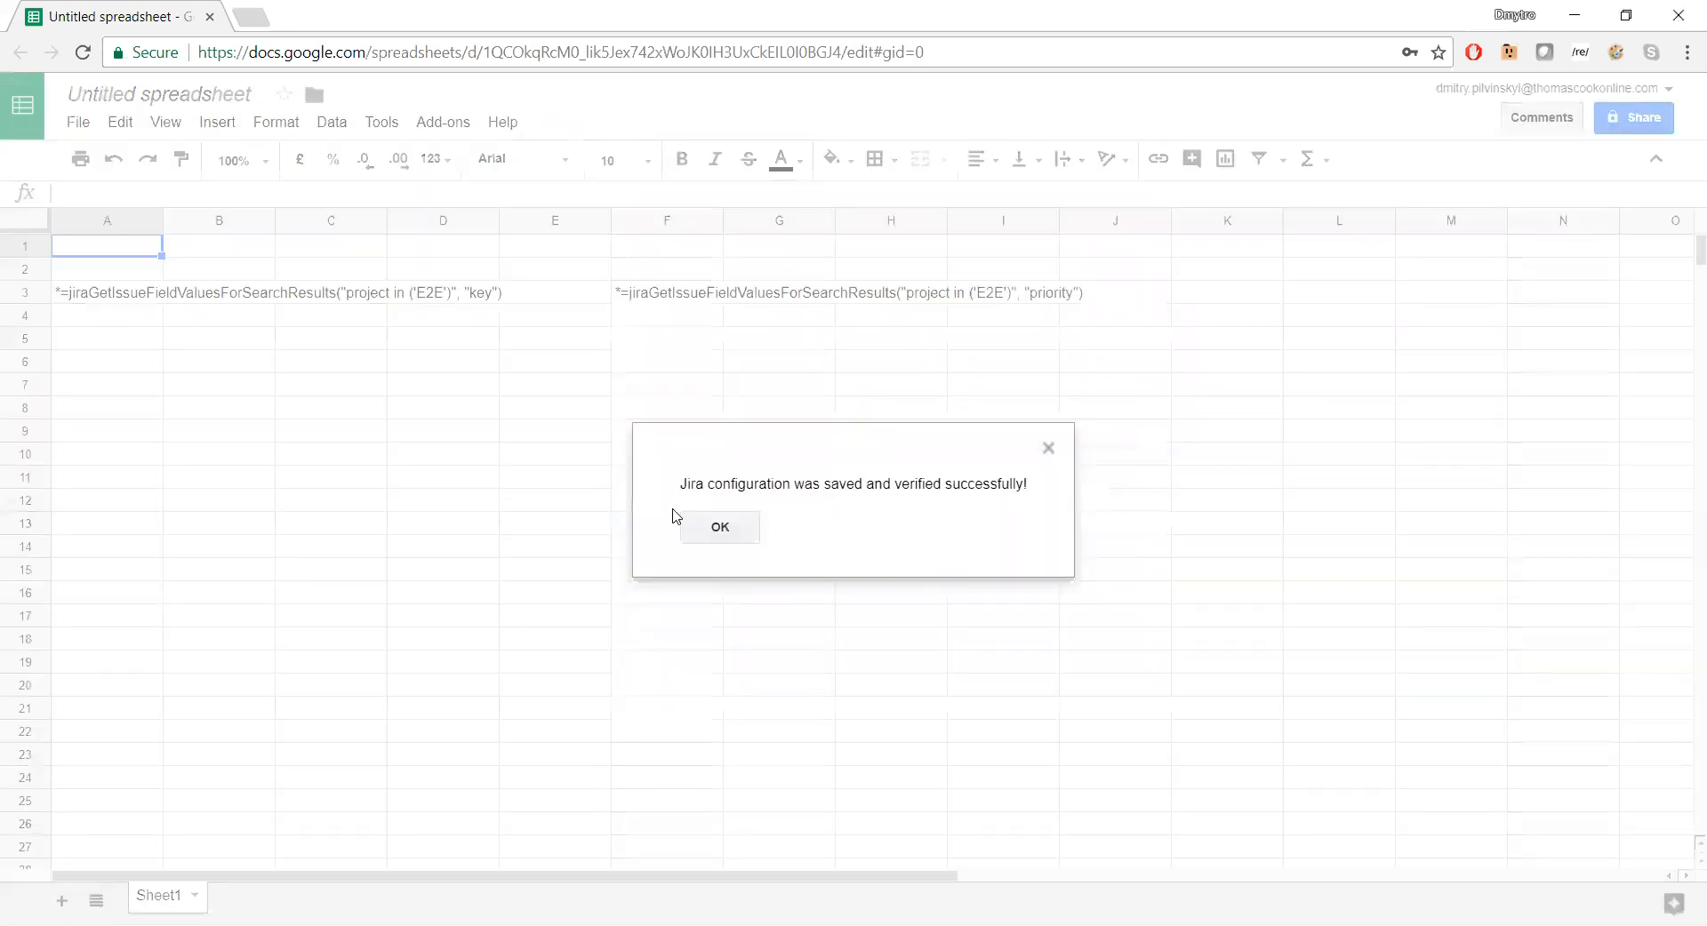
pyautogui.click(695, 530)
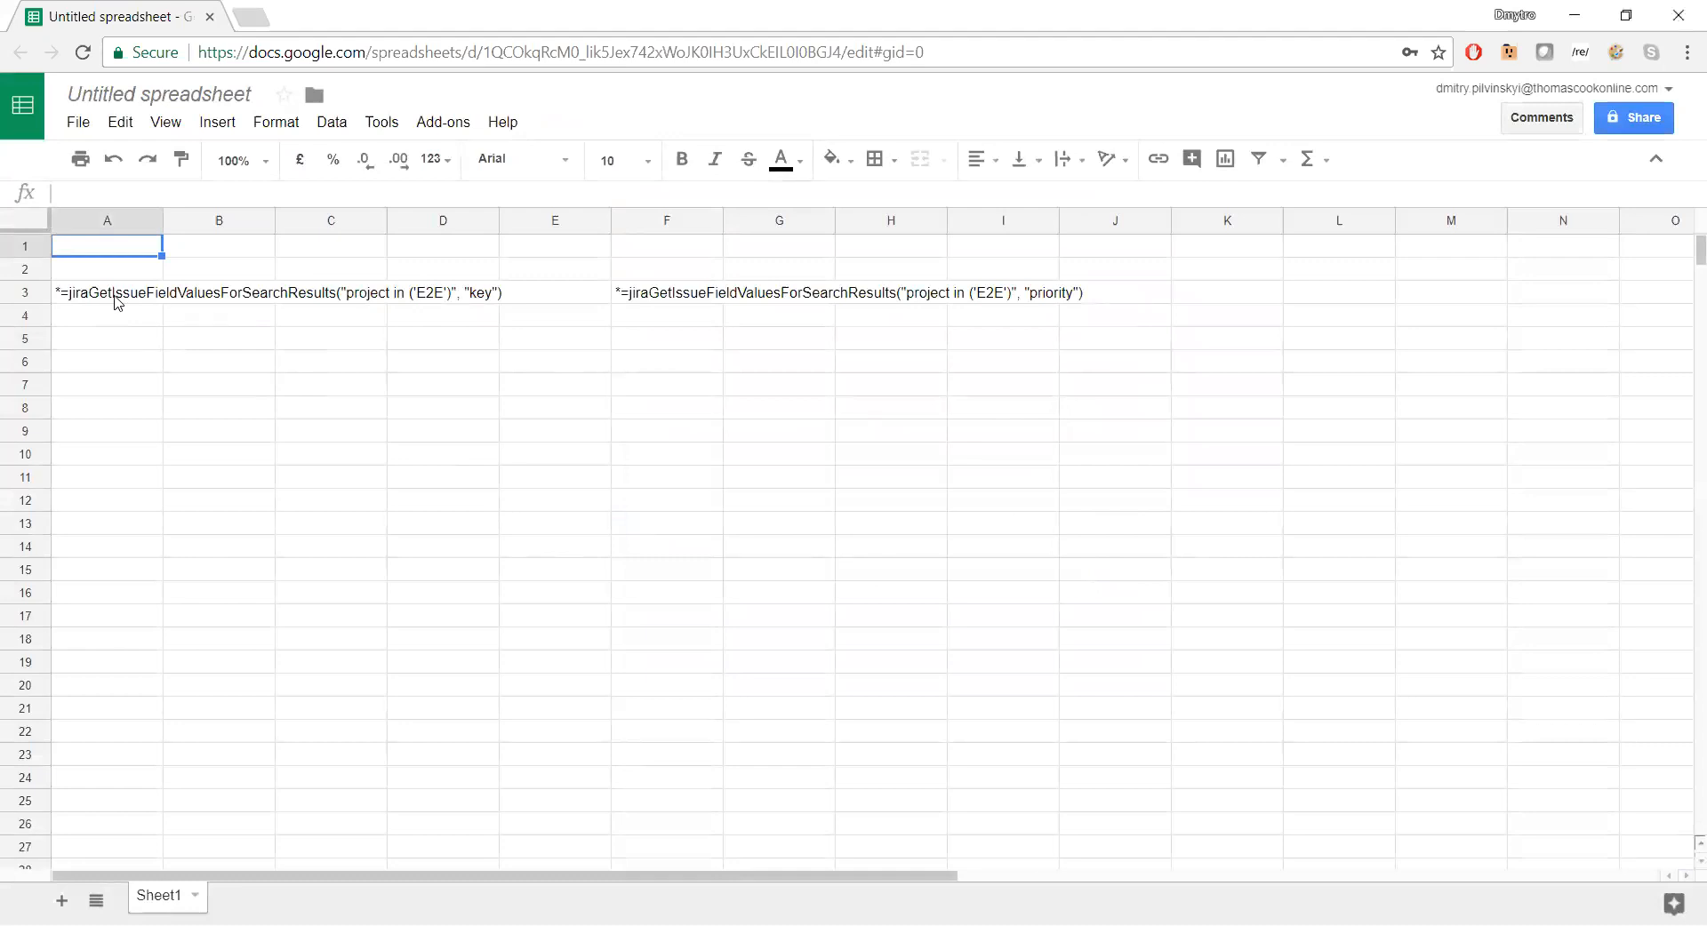
# - Copy the "key" query text from cell A3 into cell A4
pyautogui.click(117, 300)
pyautogui.click(646, 284)
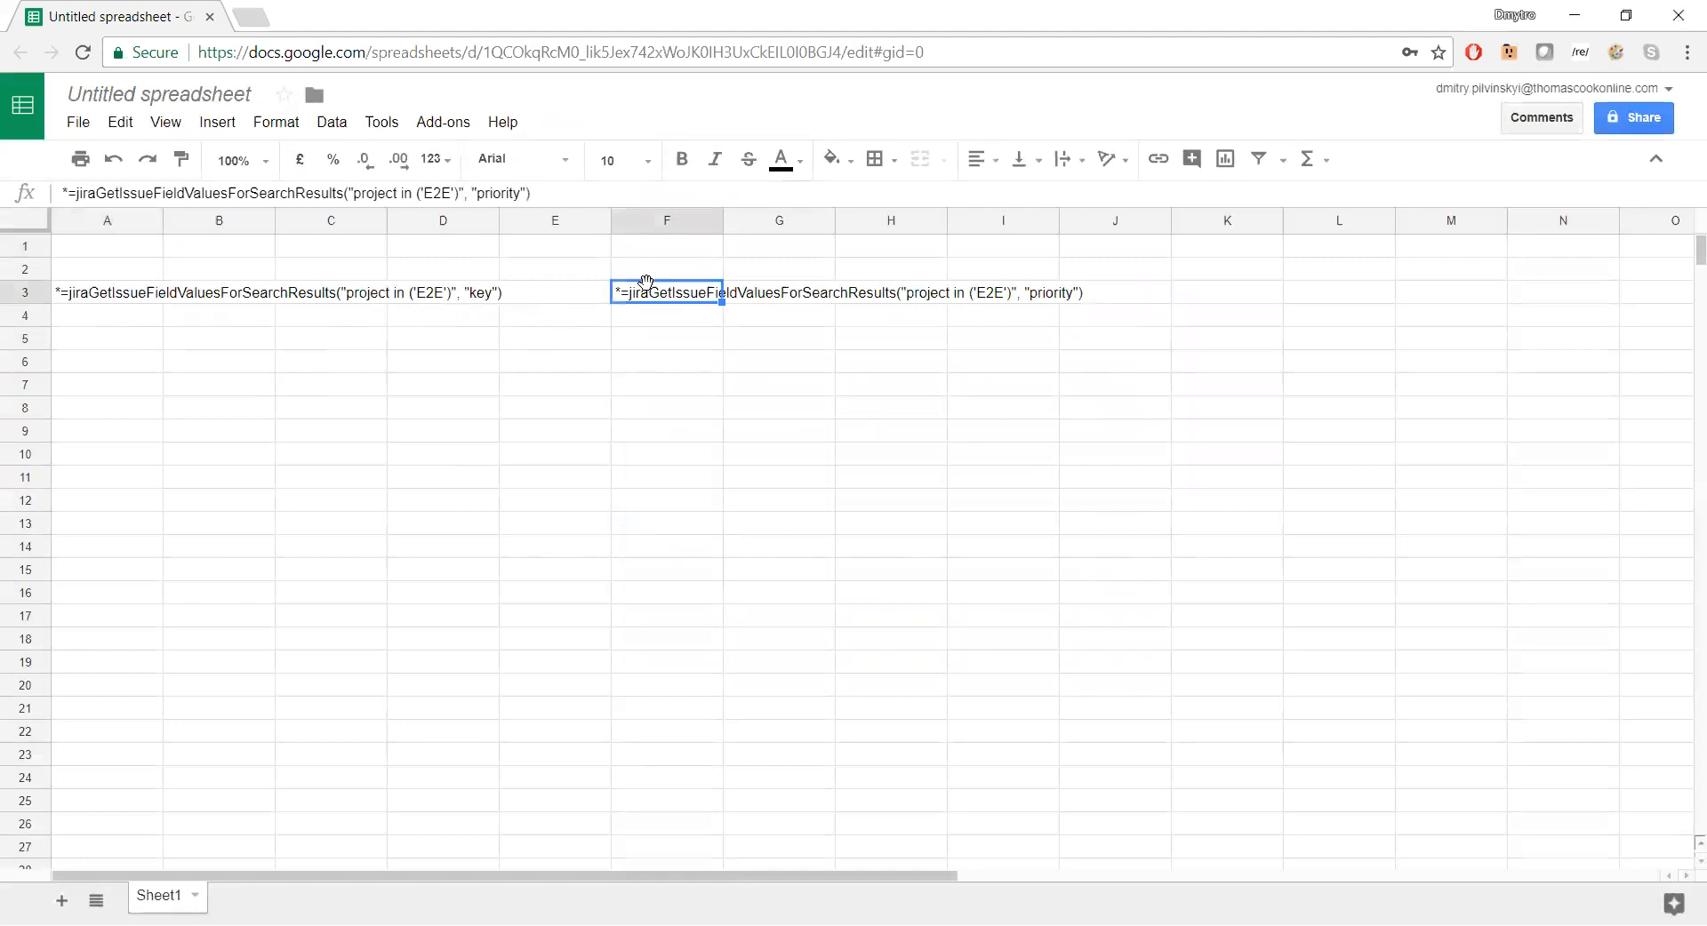
pyautogui.click(125, 346)
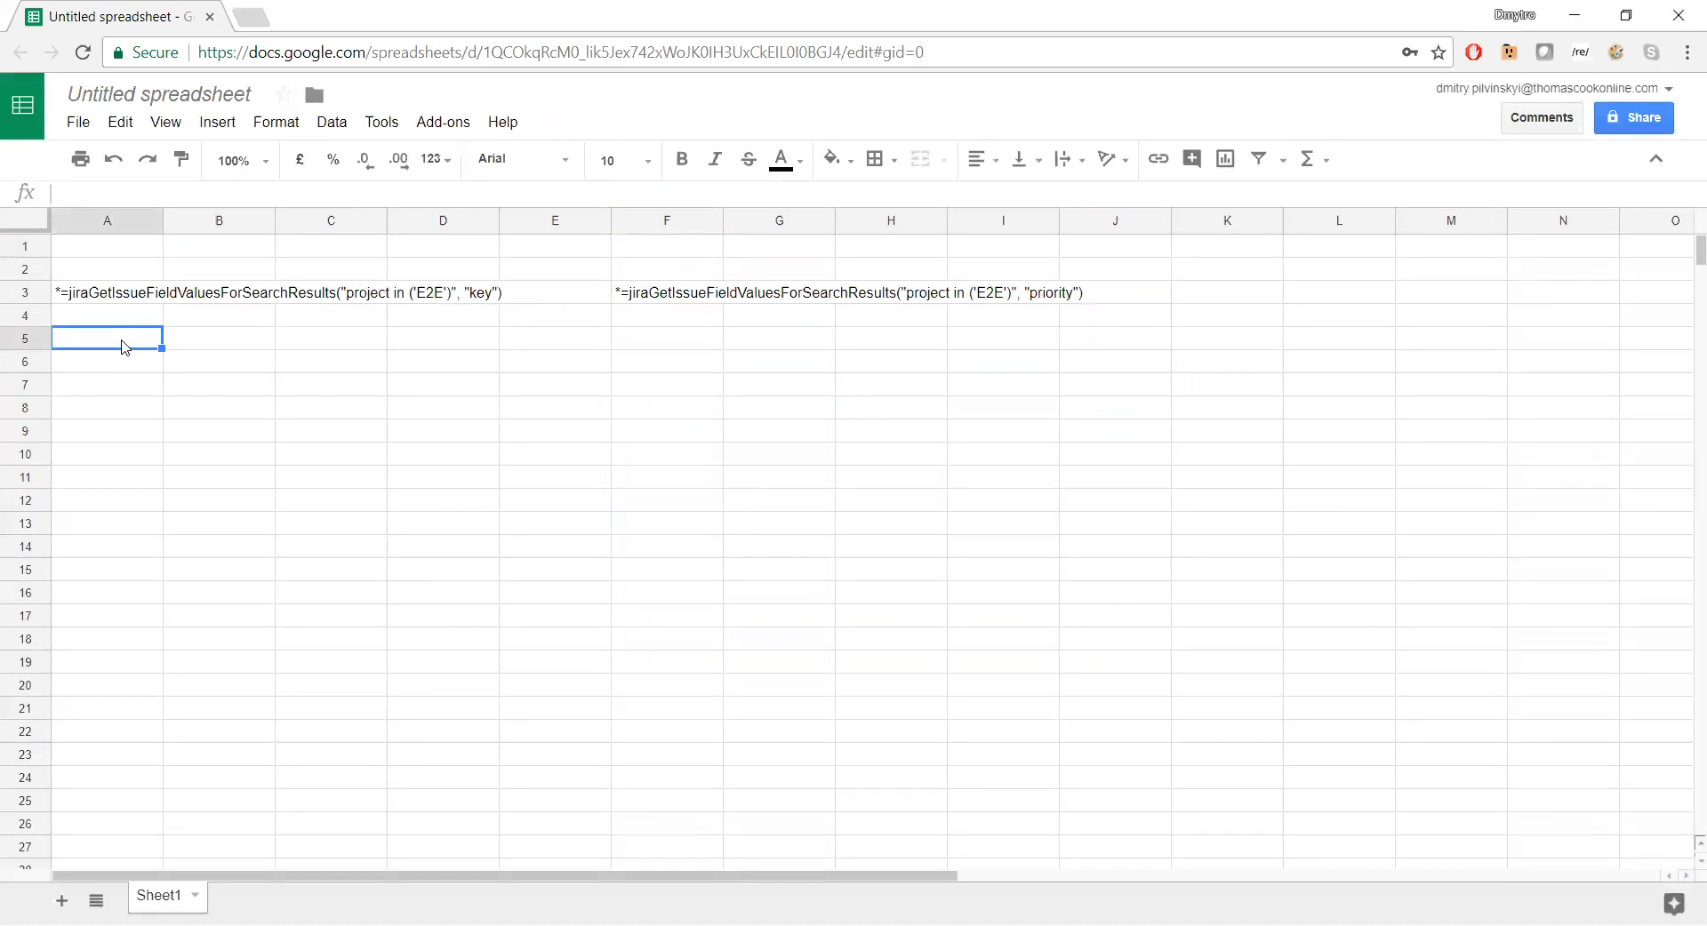
pyautogui.click(115, 295)
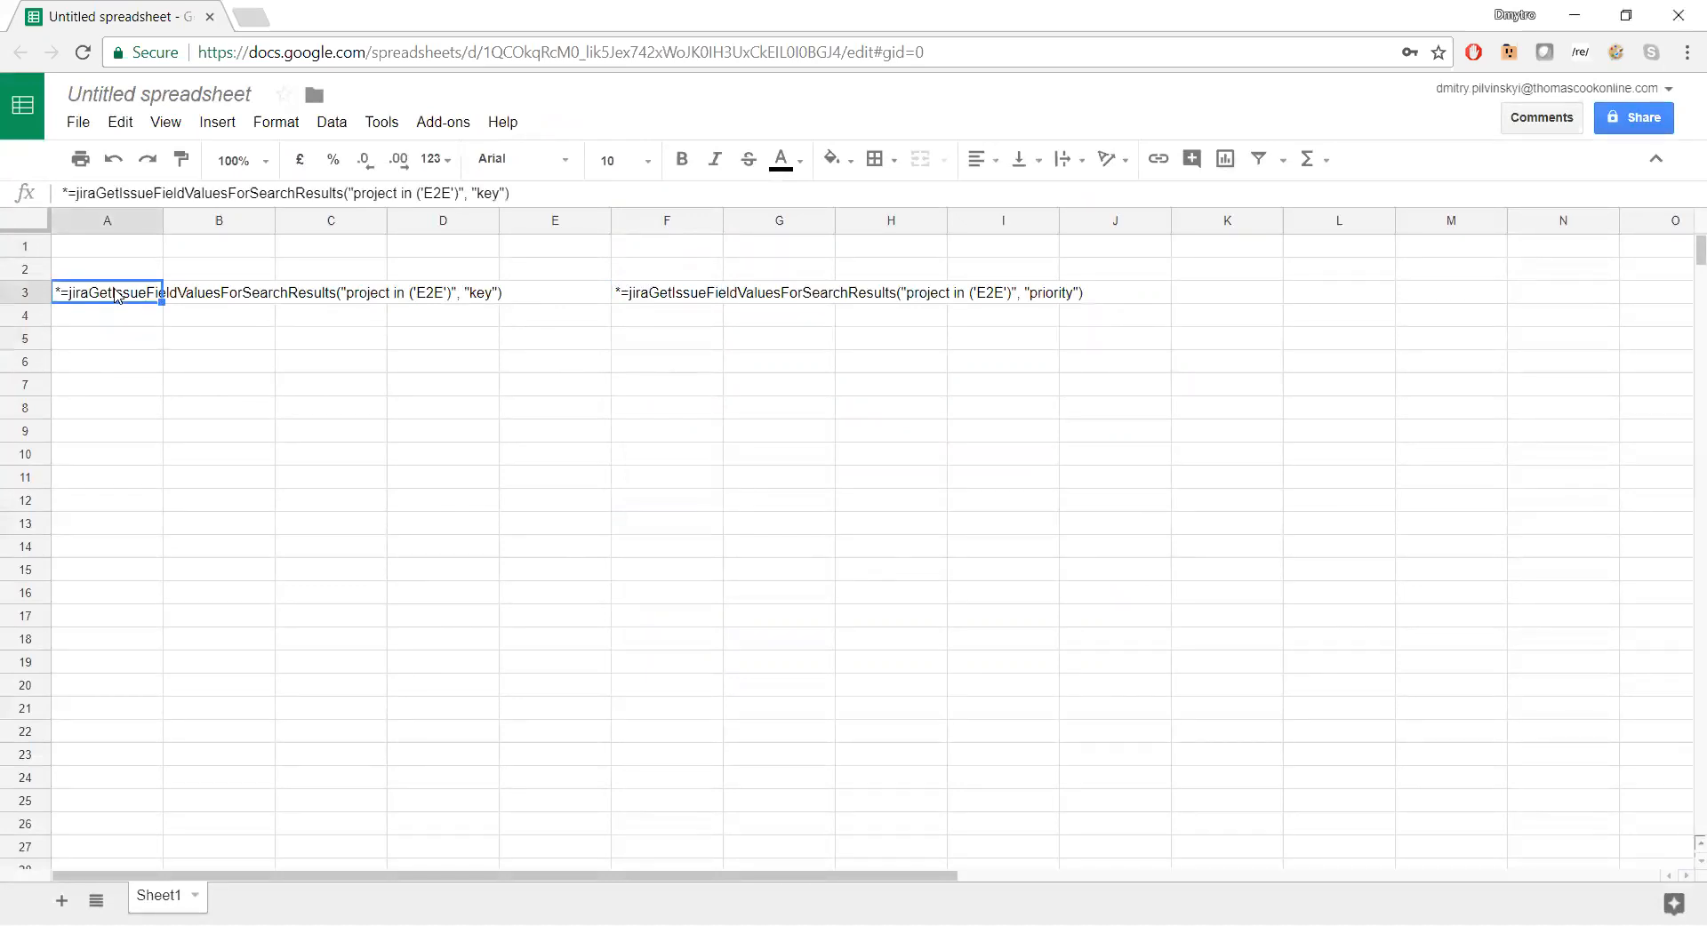
pyautogui.click(97, 317)
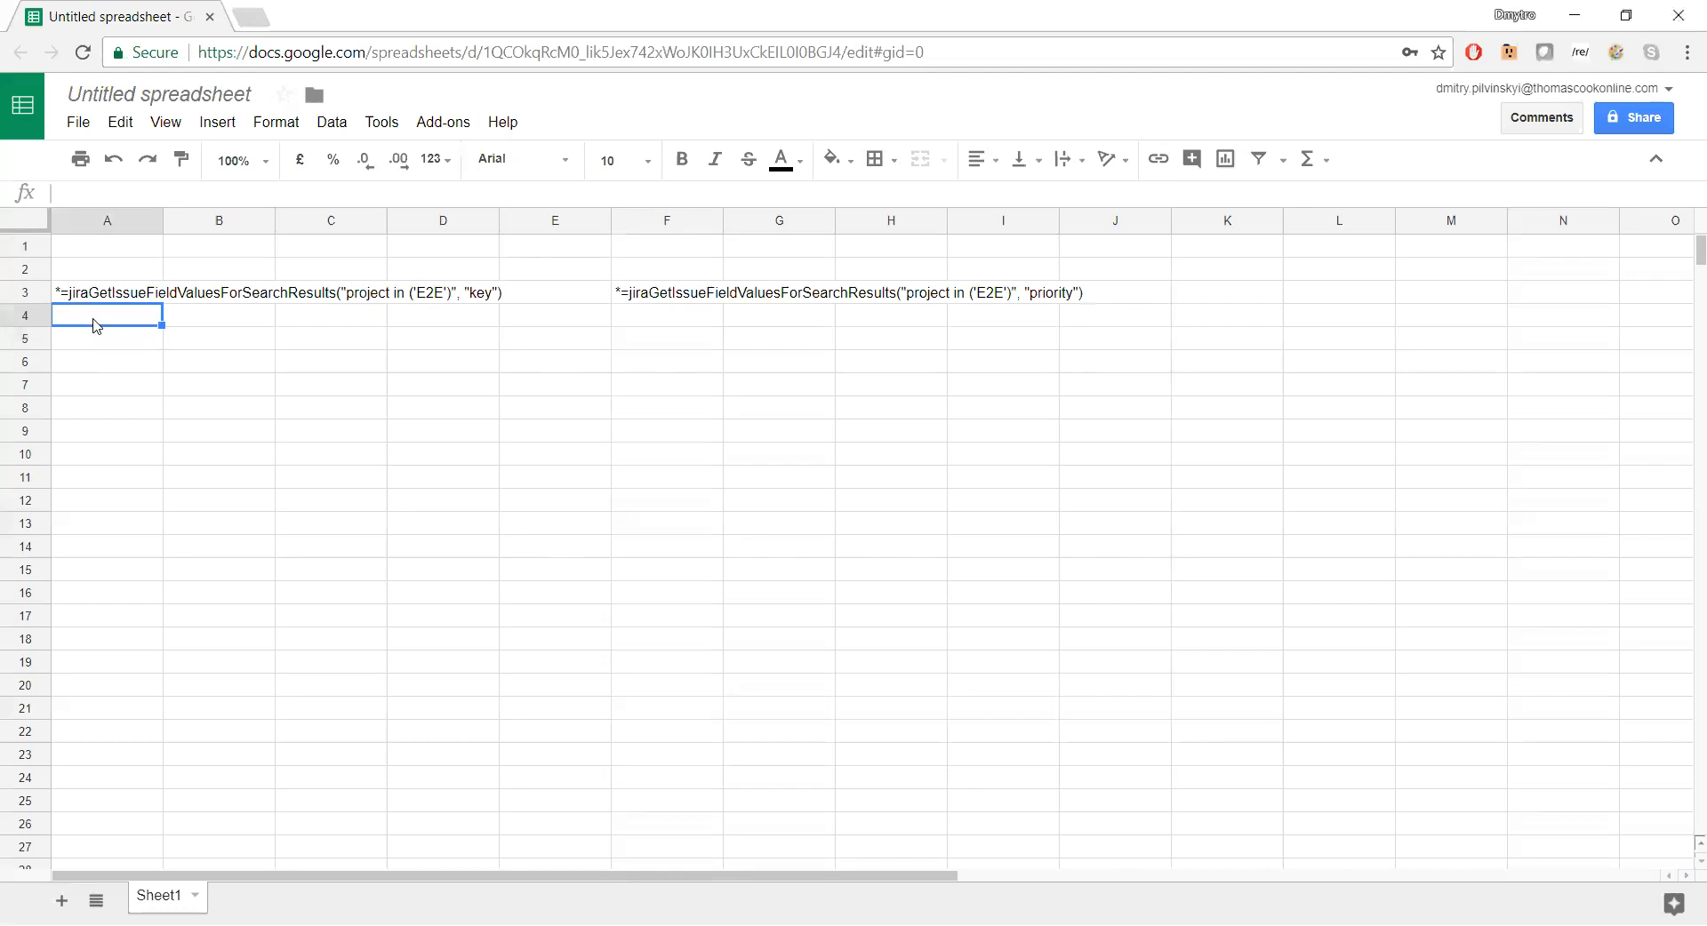
pyautogui.press('Up')
pyautogui.hotkey('ctrl', 'c')
pyautogui.press('Down')
pyautogui.hotkey('ctrl', 'v')
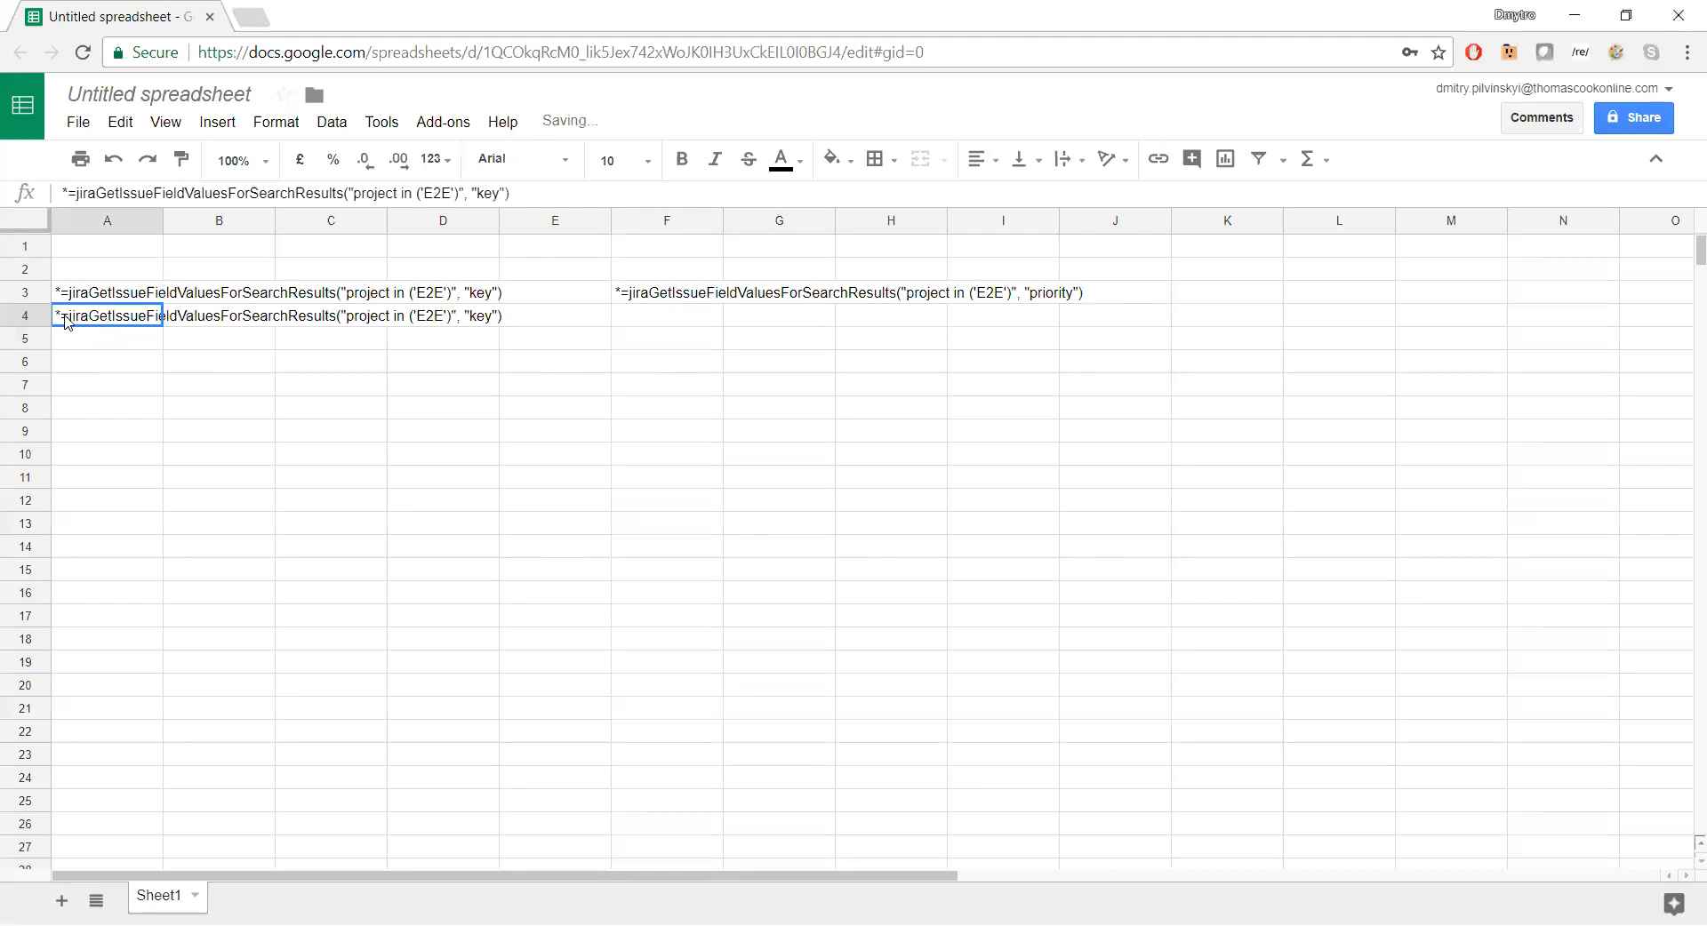
# - Remove the leading asterisk in A4 to run =jiraGetIssueFieldValuesForSearchResults("project in ('E2E')", "key") as a formula
pyautogui.doubleClick(66, 320)
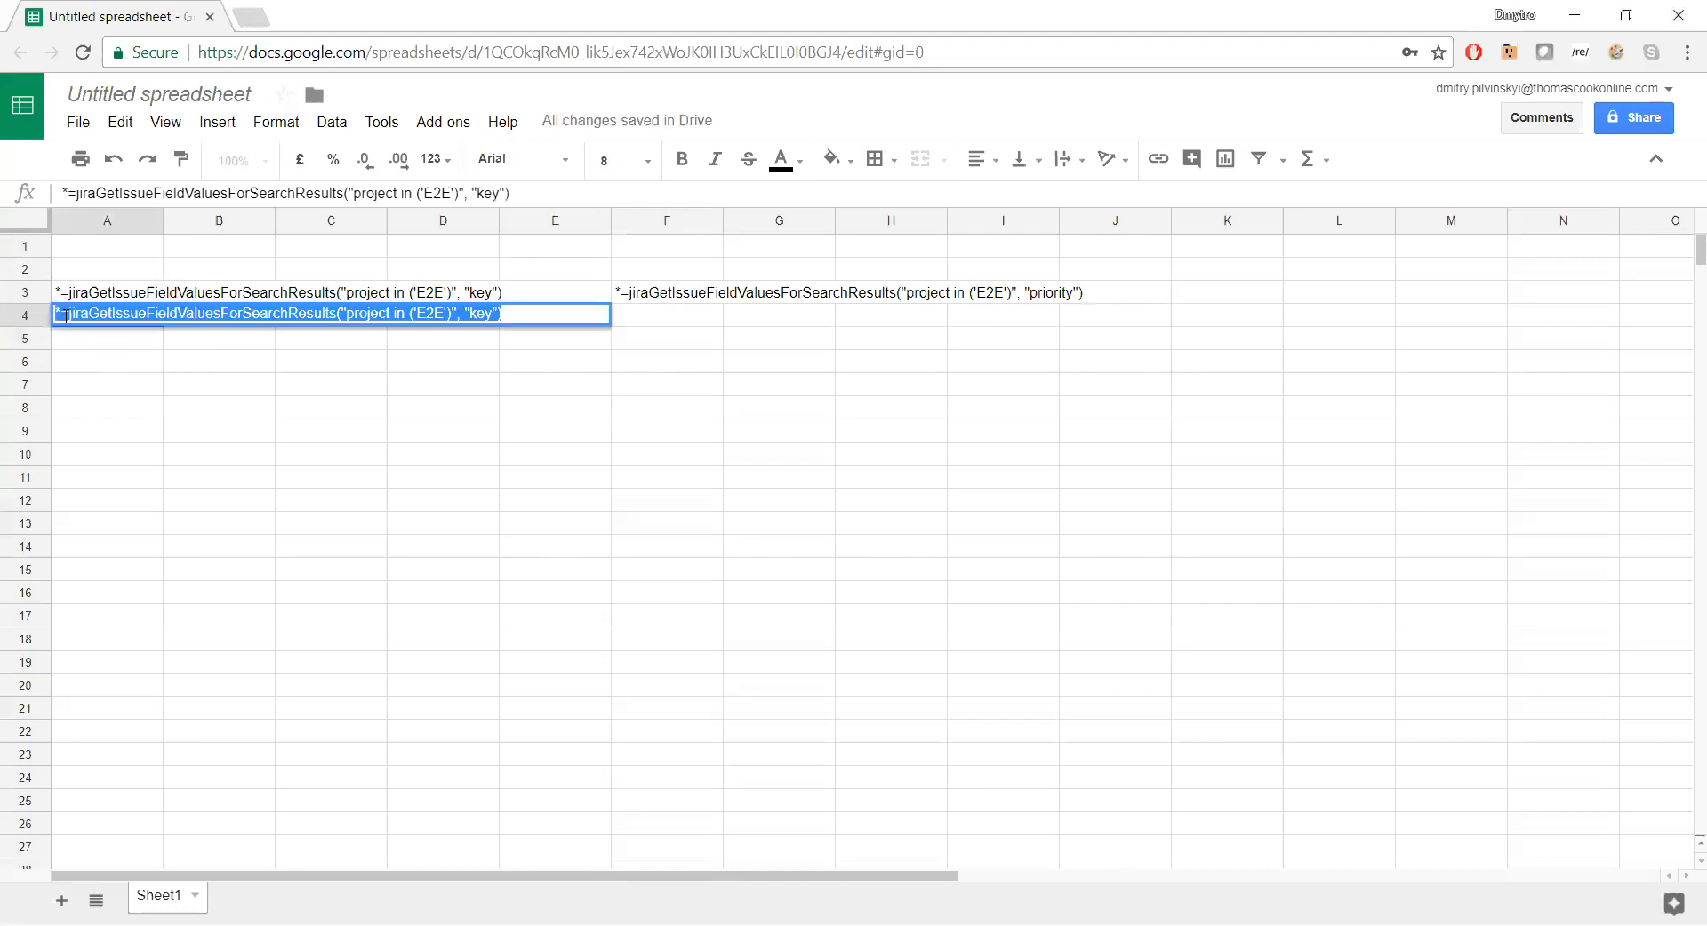
pyautogui.click(59, 315)
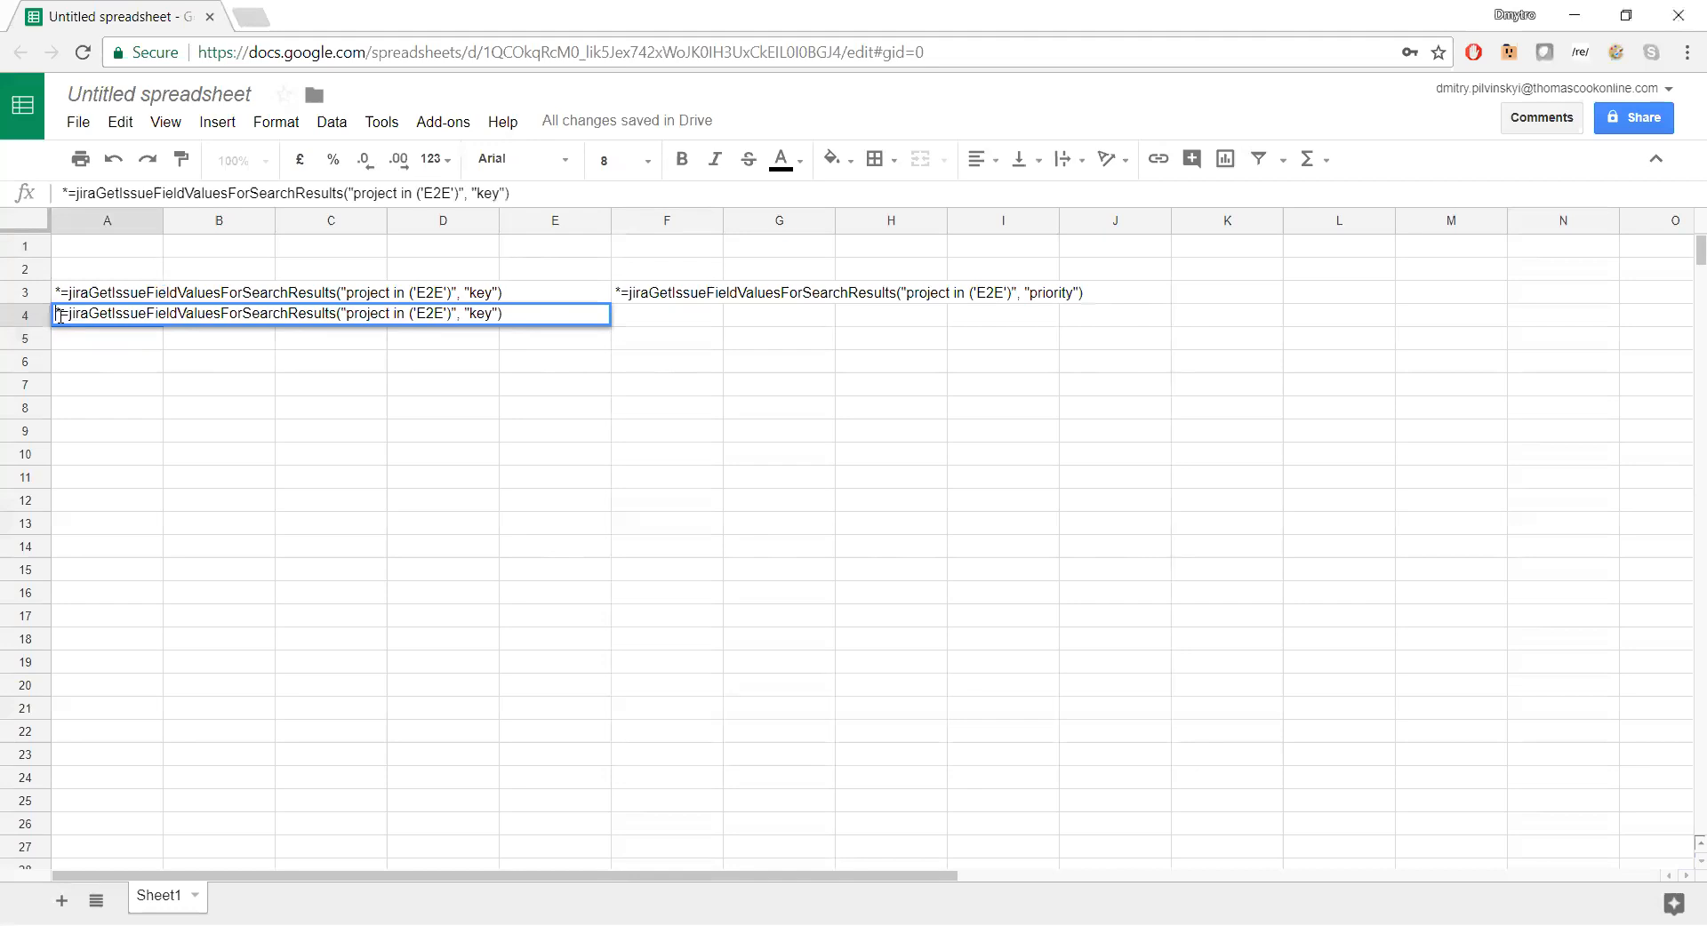
pyautogui.press('BackSpace')
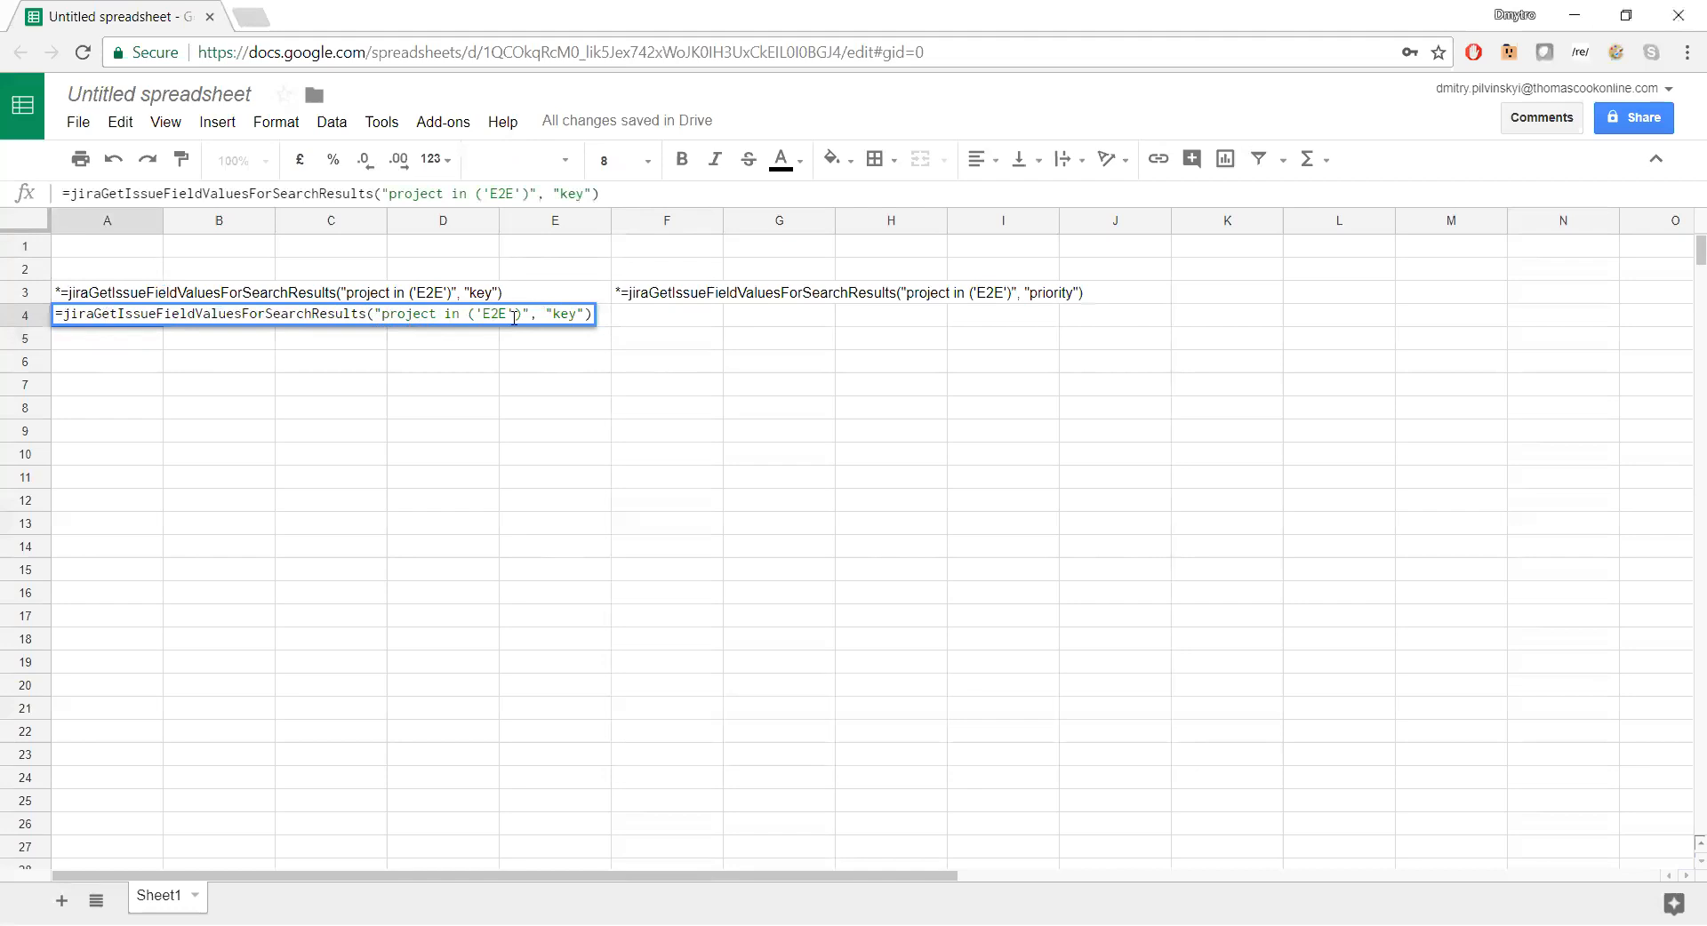
pyautogui.click(593, 315)
pyautogui.press('Return')
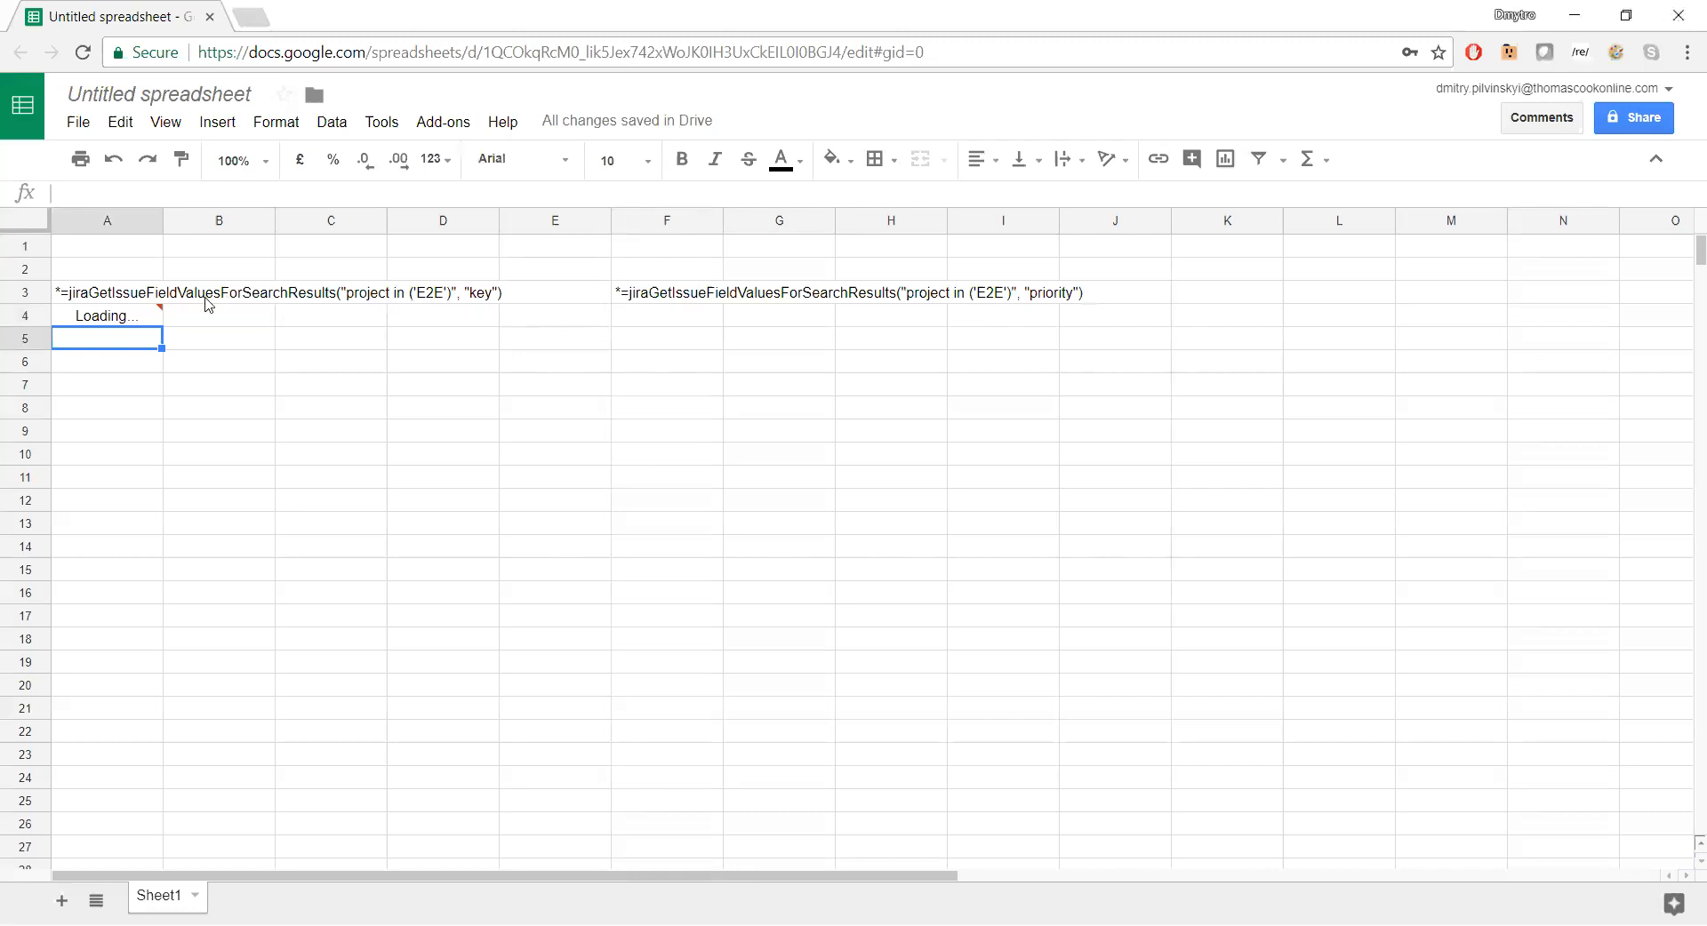
# - Copy the "priority" query text from cell F3 into cell F4
pyautogui.click(147, 442)
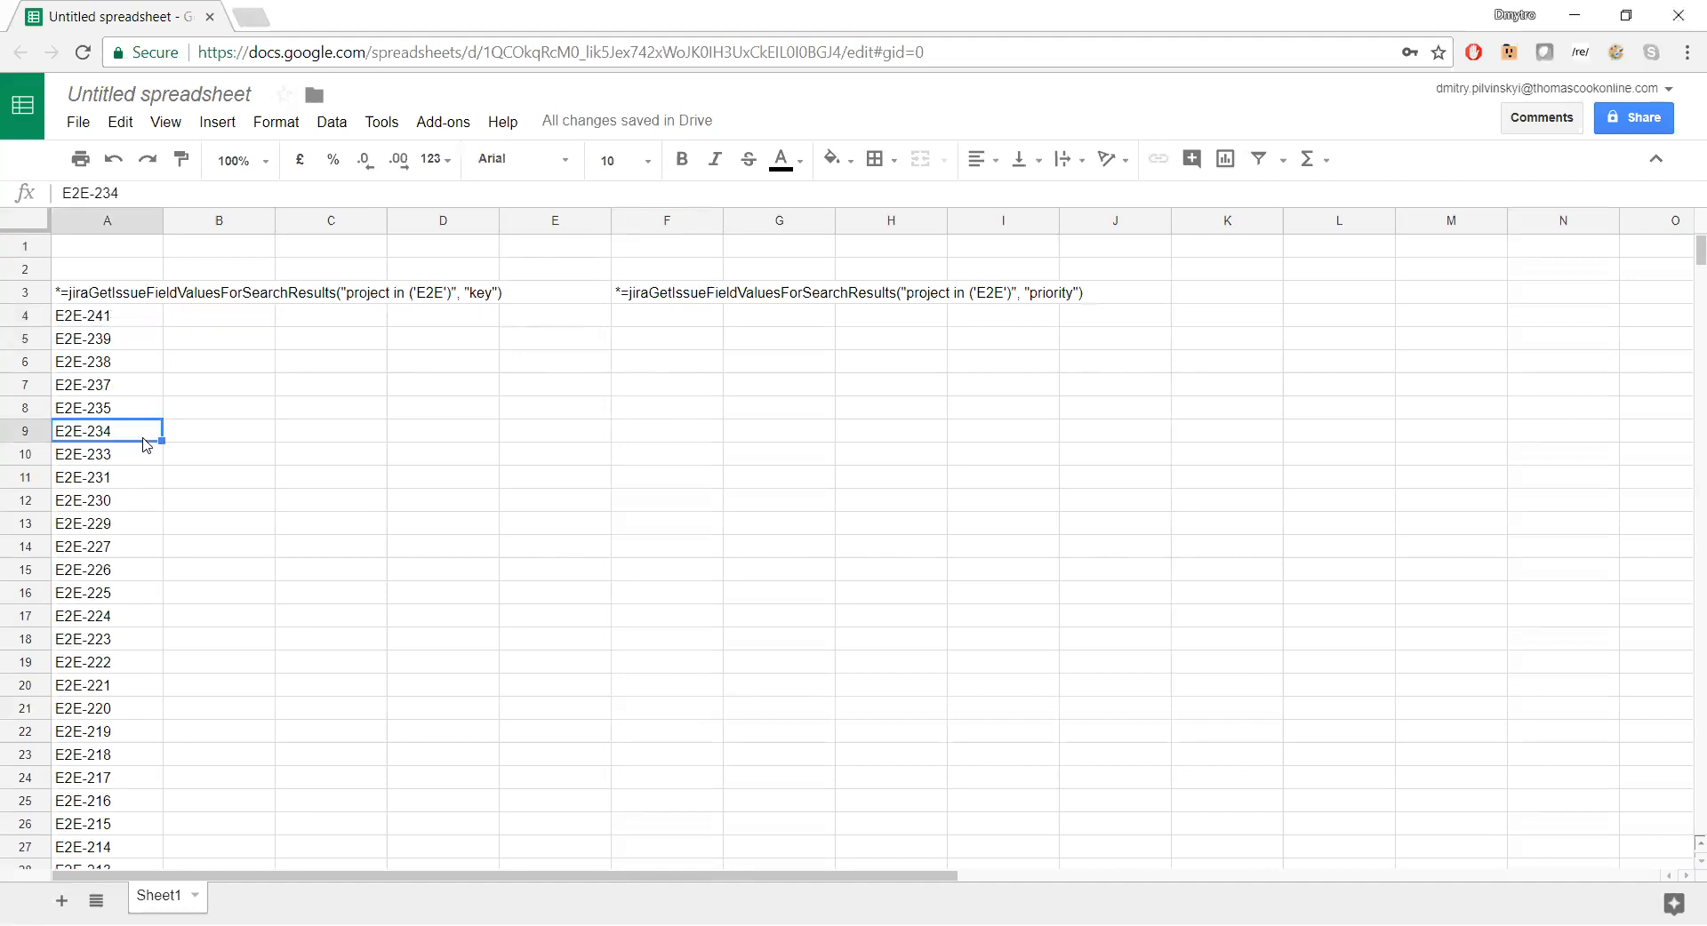
pyautogui.scroll(-20, 147, 445)
pyautogui.scroll(20, 146, 444)
pyautogui.click(641, 299)
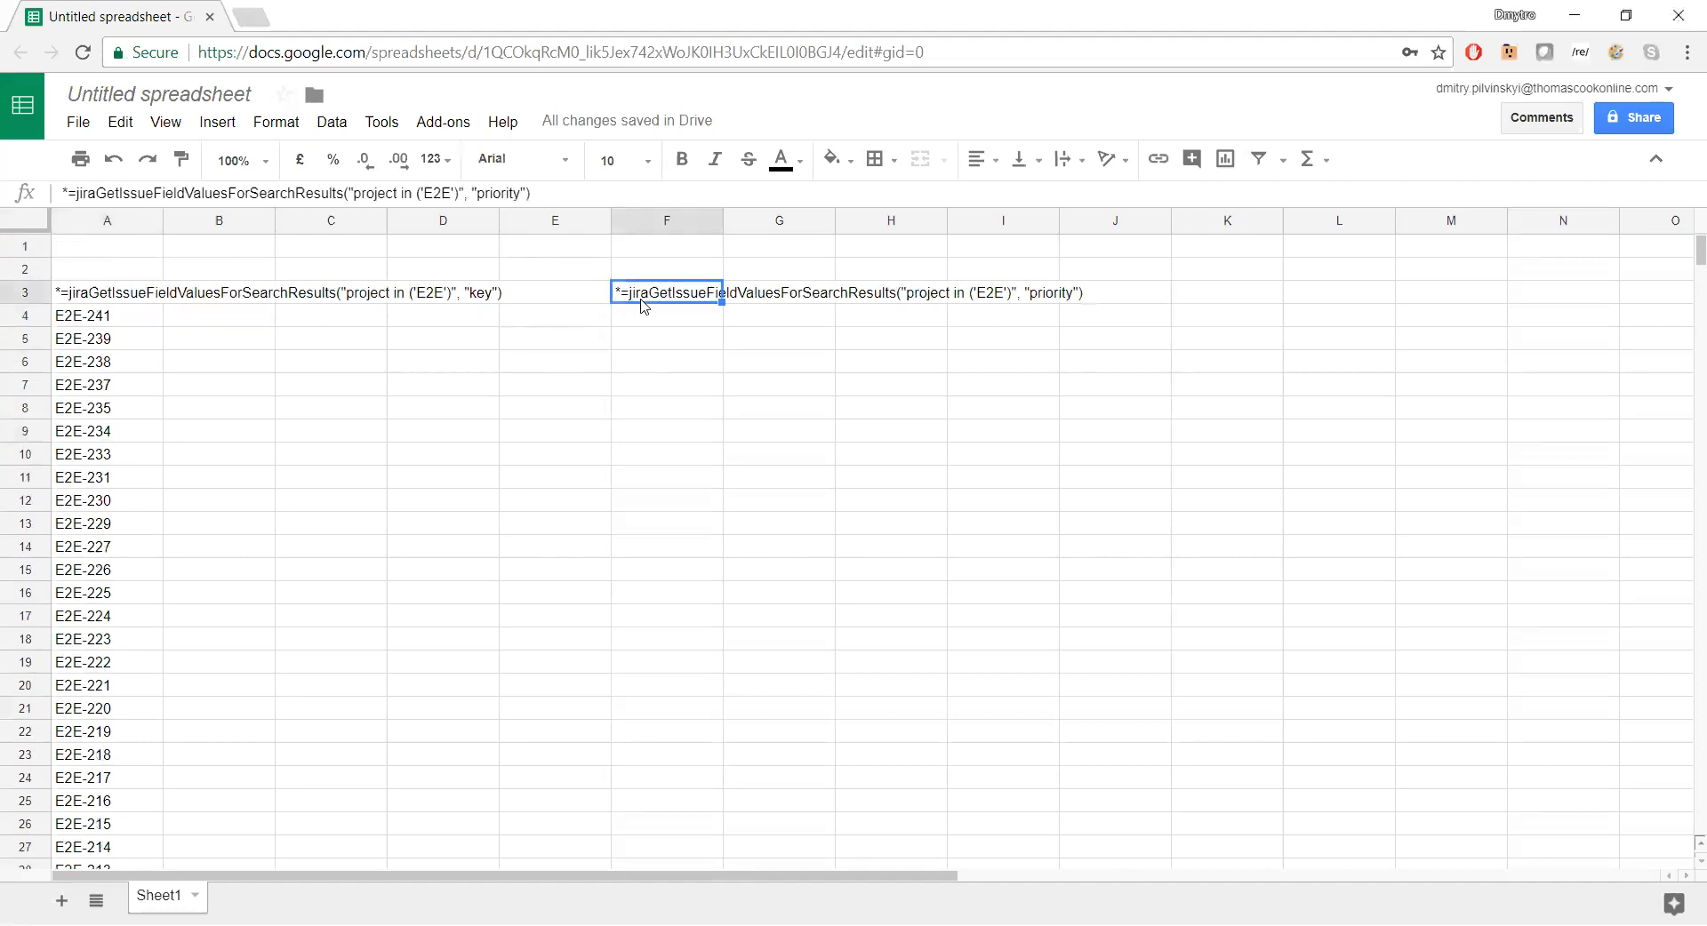
pyautogui.hotkey('ctrl', 'c')
pyautogui.click(658, 322)
pyautogui.hotkey('ctrl', 'v')
# - Remove the leading asterisk in F4 to run =jiraGetIssueFieldValuesForSearchResults("project in ('E2E')", "priority") as a formula
pyautogui.doubleClick(620, 318)
pyautogui.hotkey('ctrl', 'a')
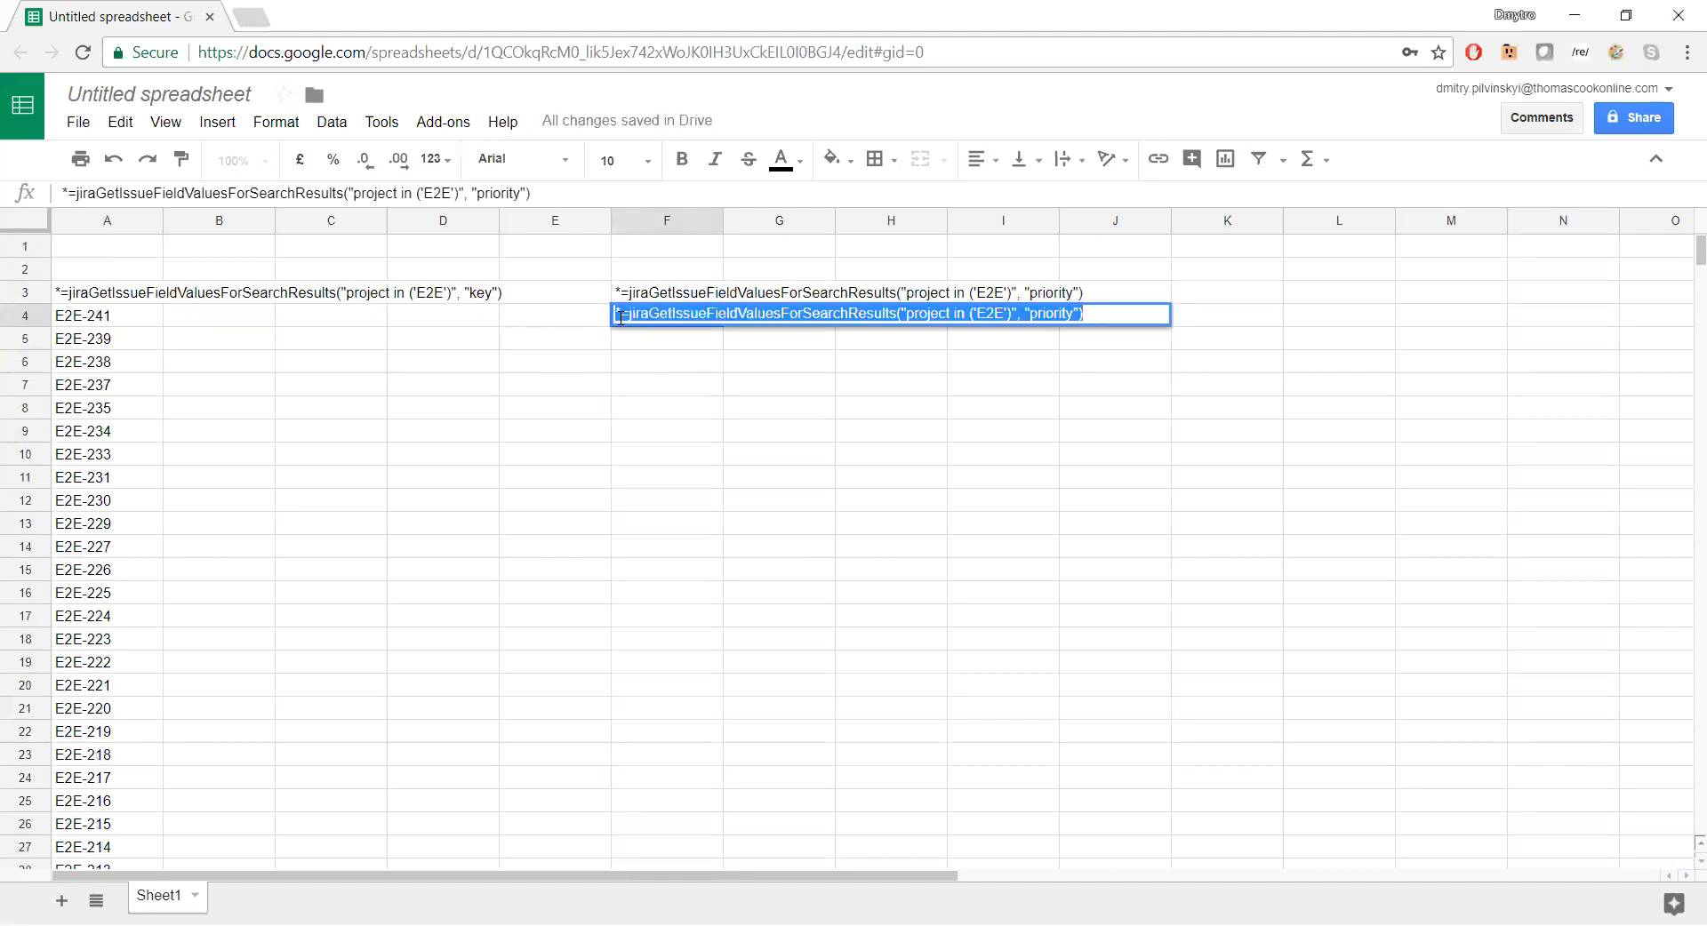
pyautogui.press('Escape')
pyautogui.doubleClick(625, 319)
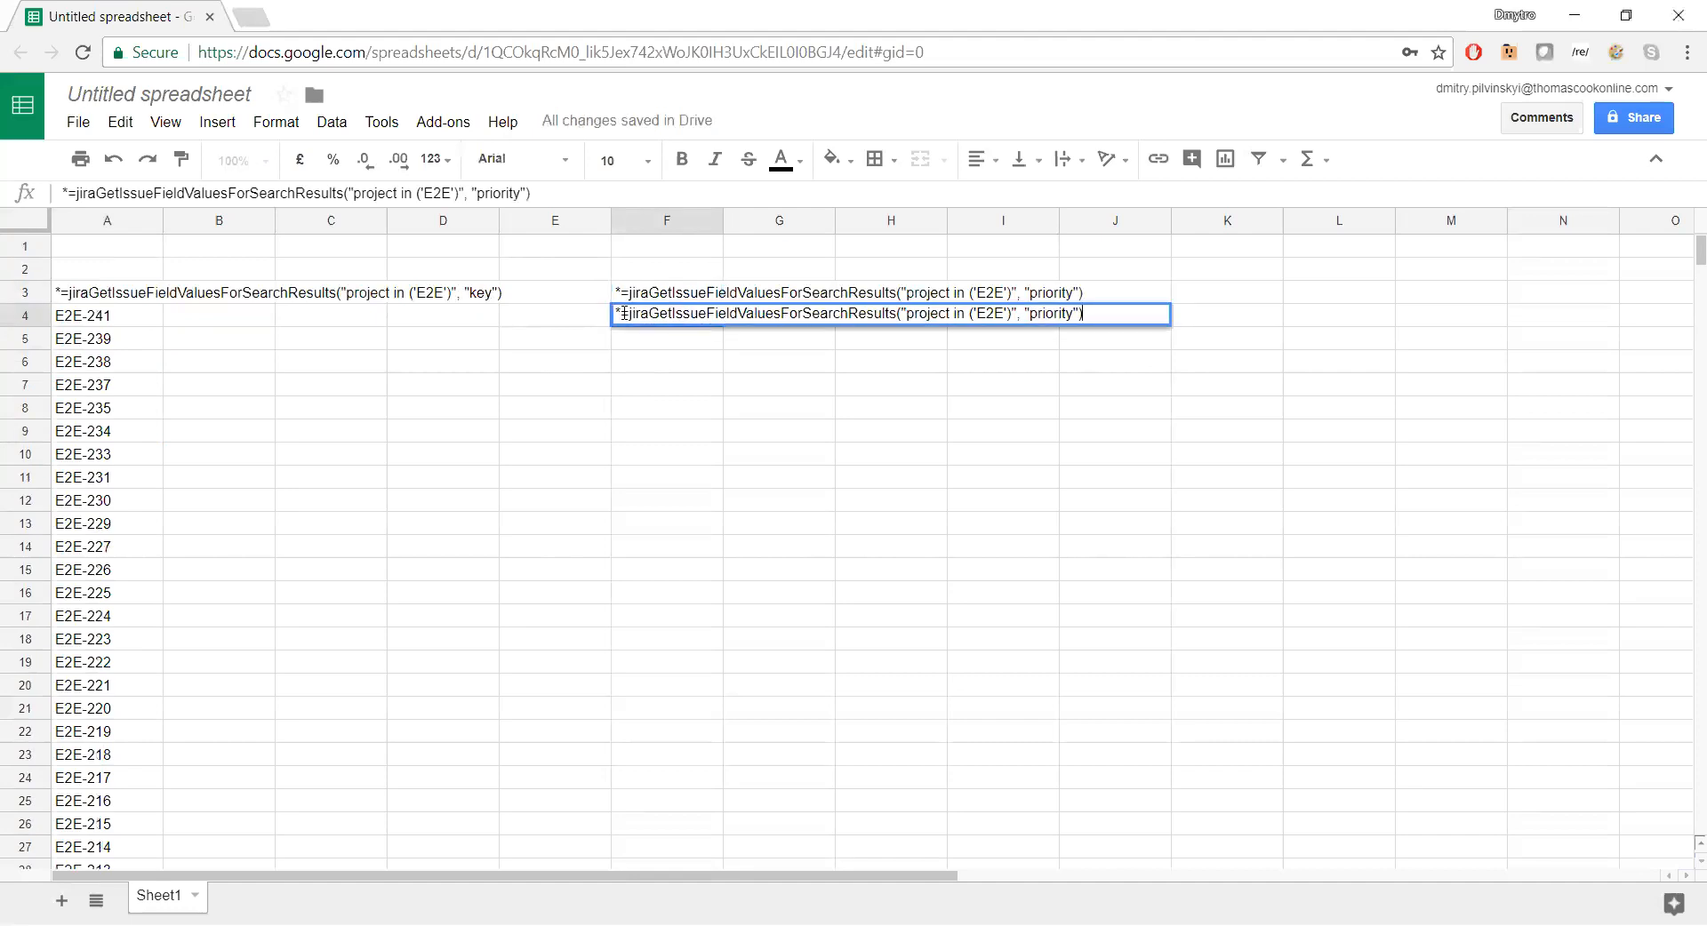
pyautogui.click(622, 313)
pyautogui.press('BackSpace')
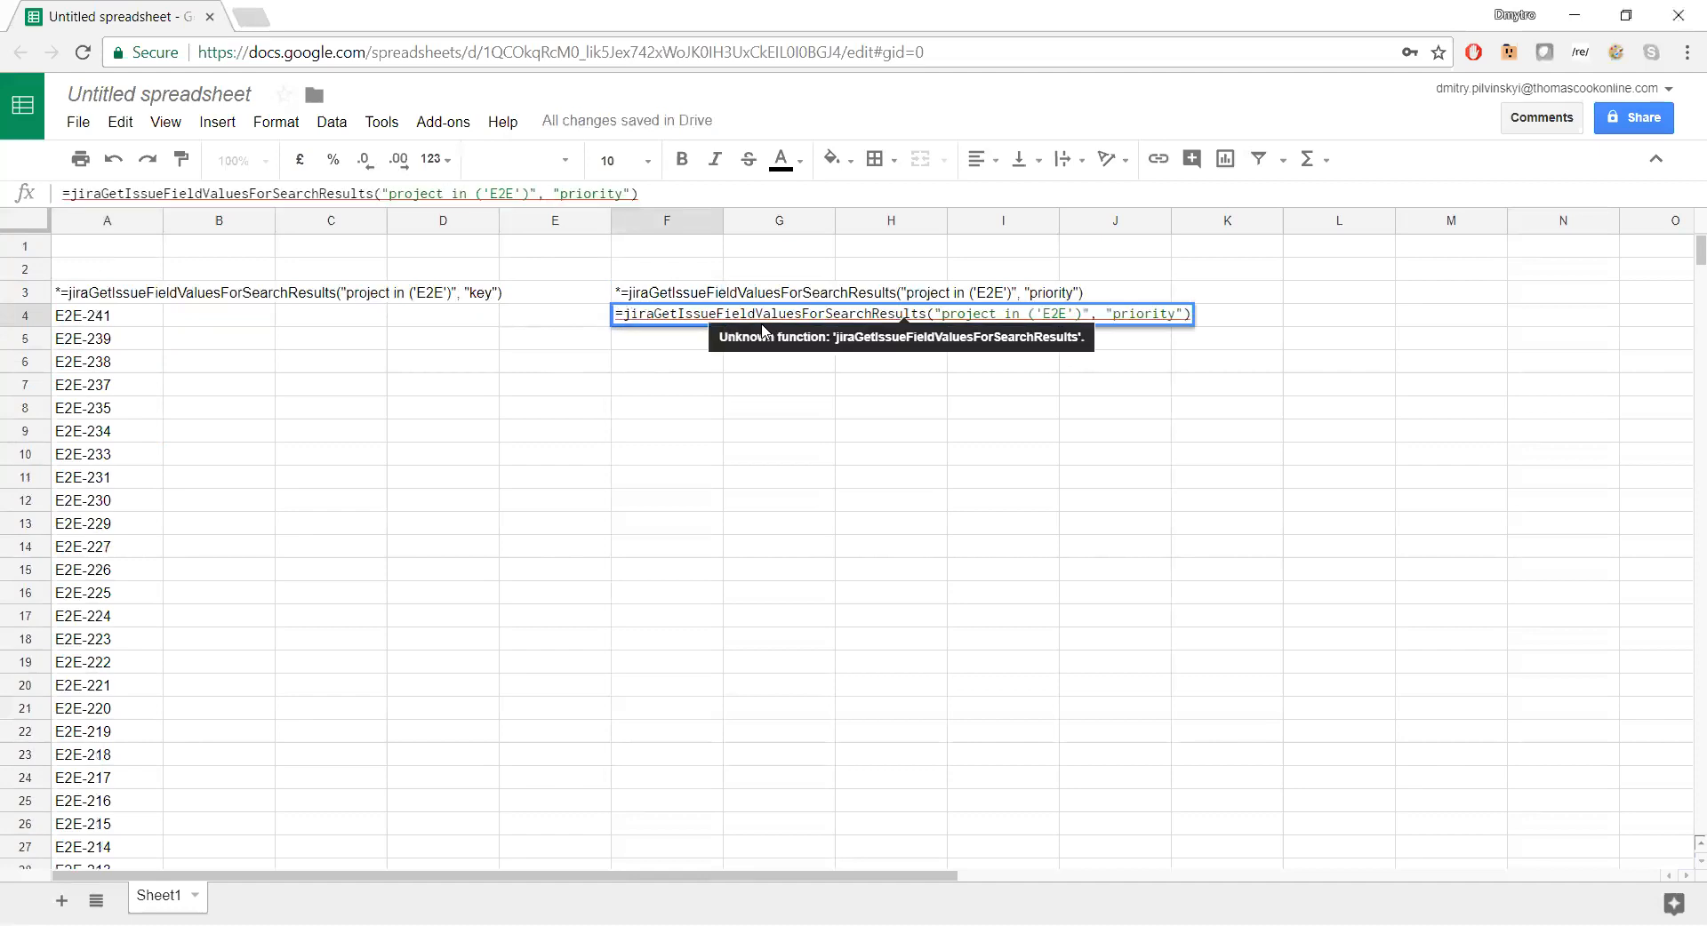
pyautogui.press('Return')
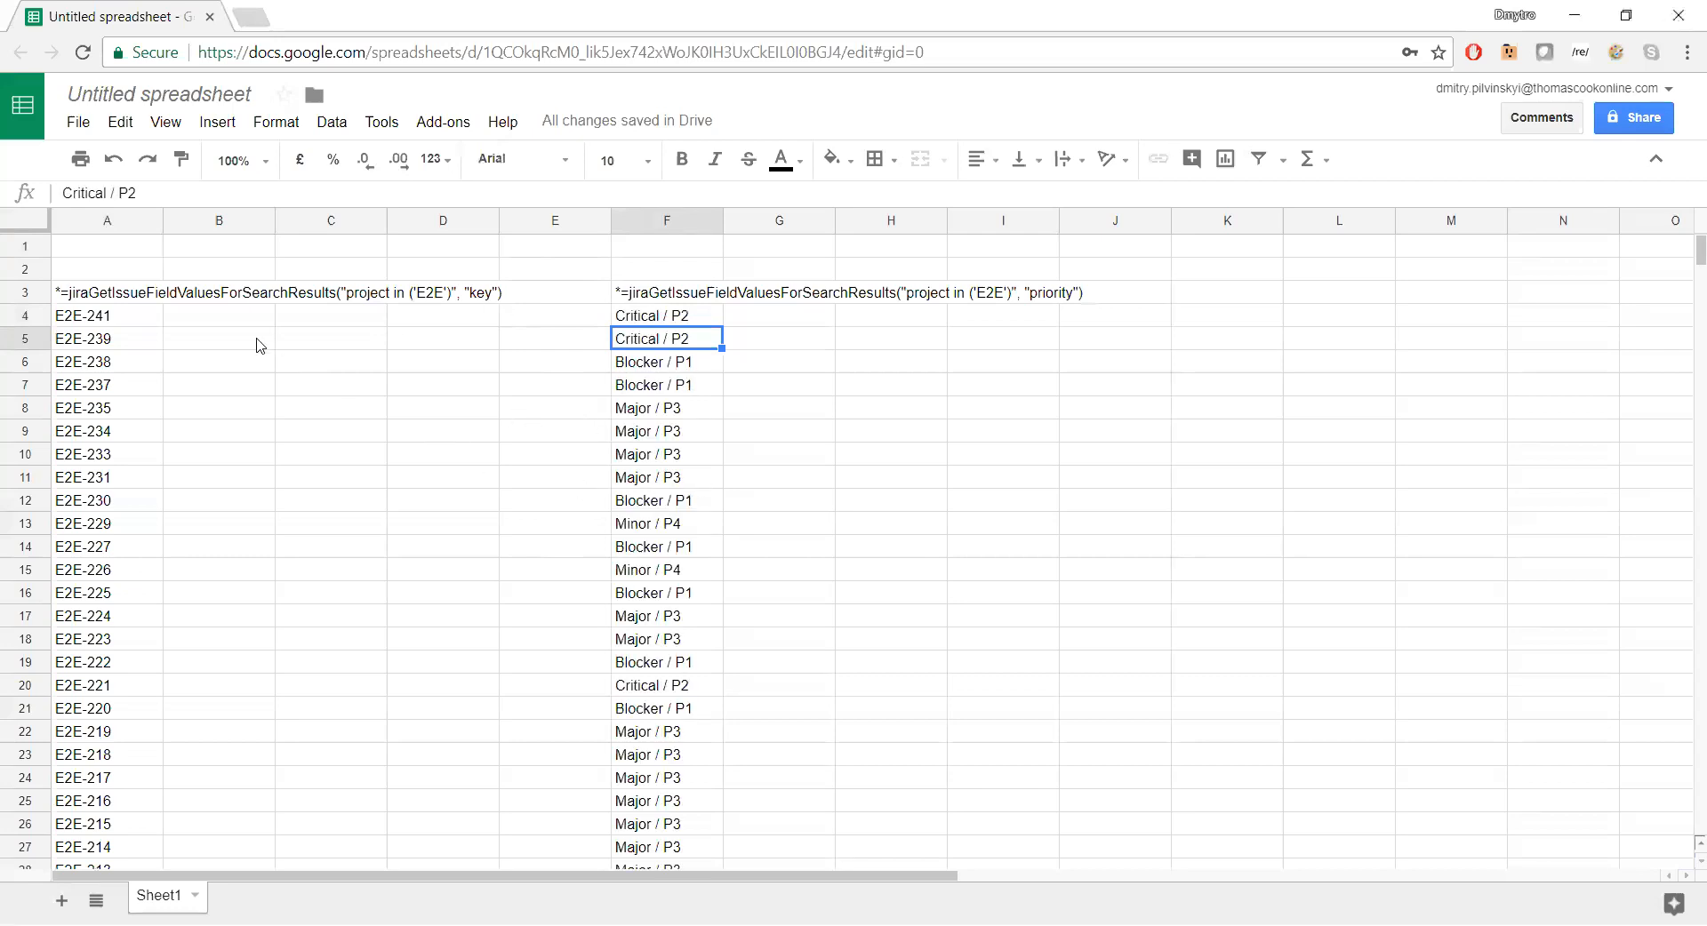
# - Check the formulas in A4 and F4, and examine the field names and IDs in the add-on's JIRA field map
pyautogui.click(130, 322)
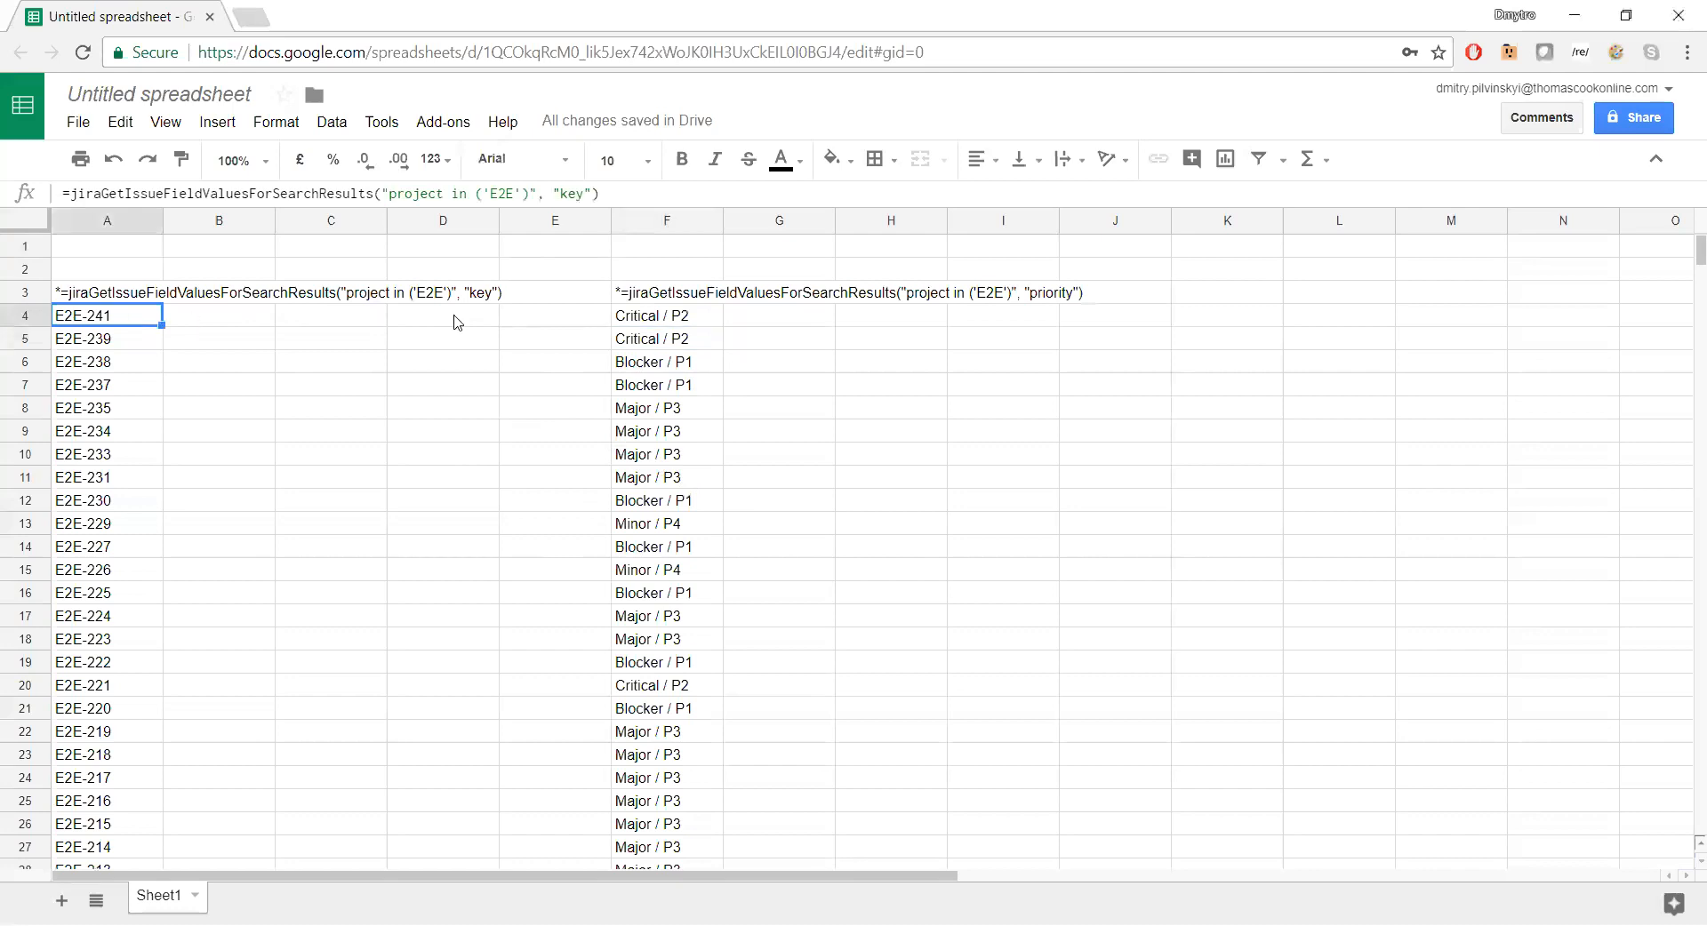
pyautogui.click(696, 325)
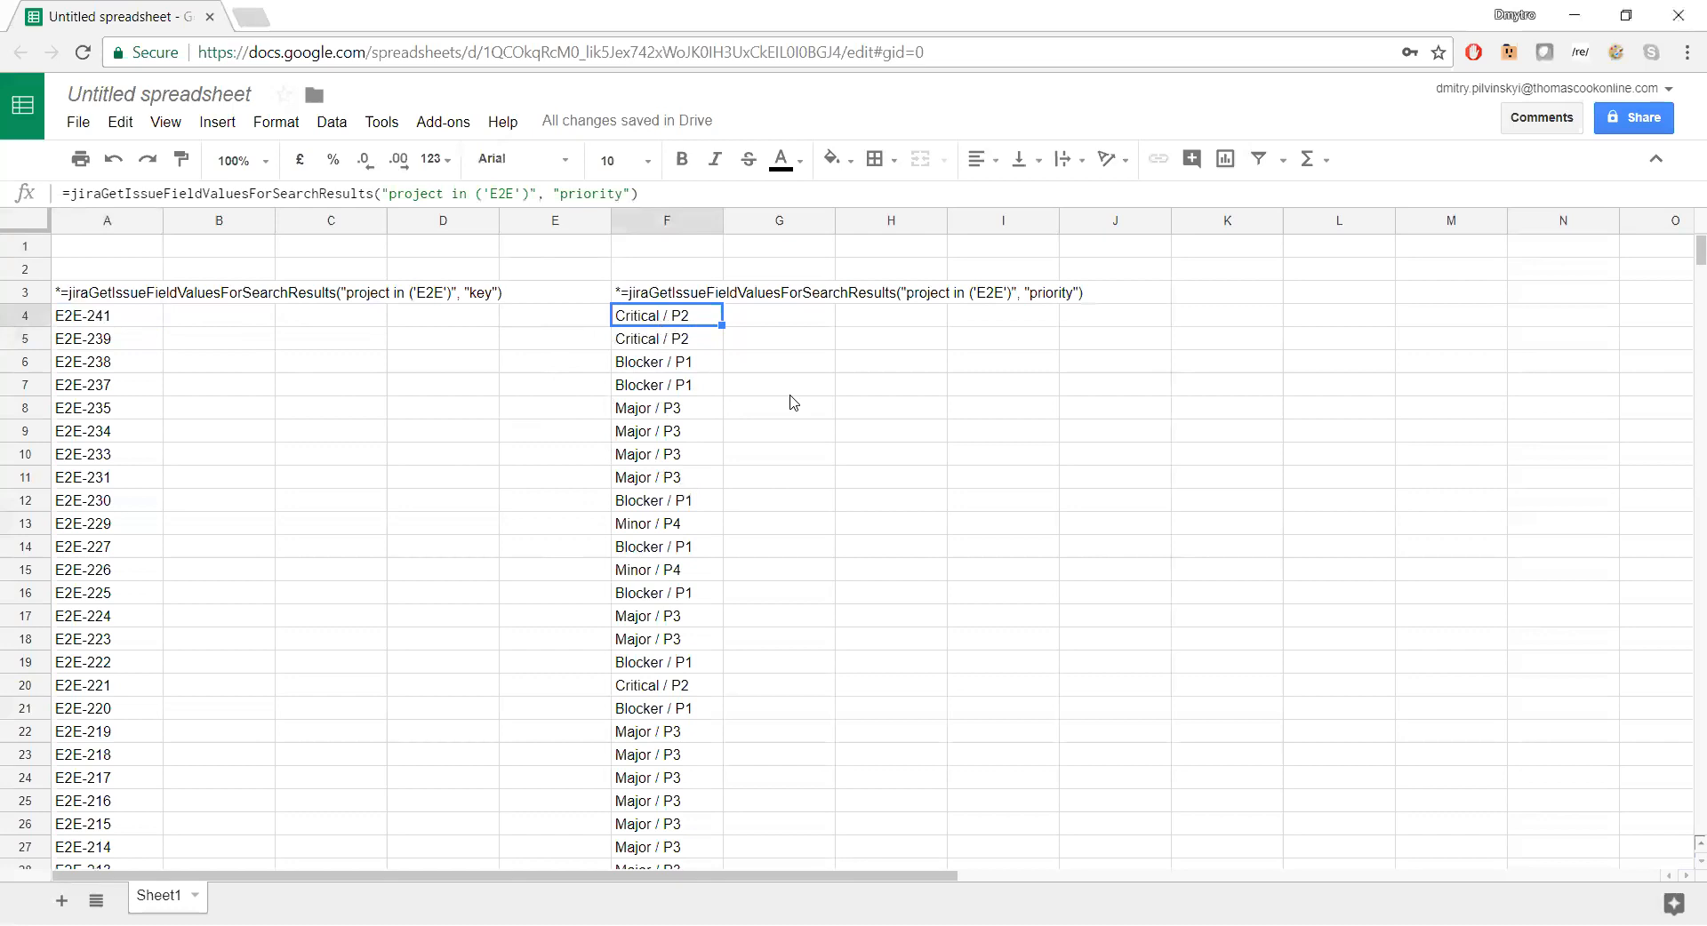
pyautogui.click(438, 118)
pyautogui.moveTo(557, 209)
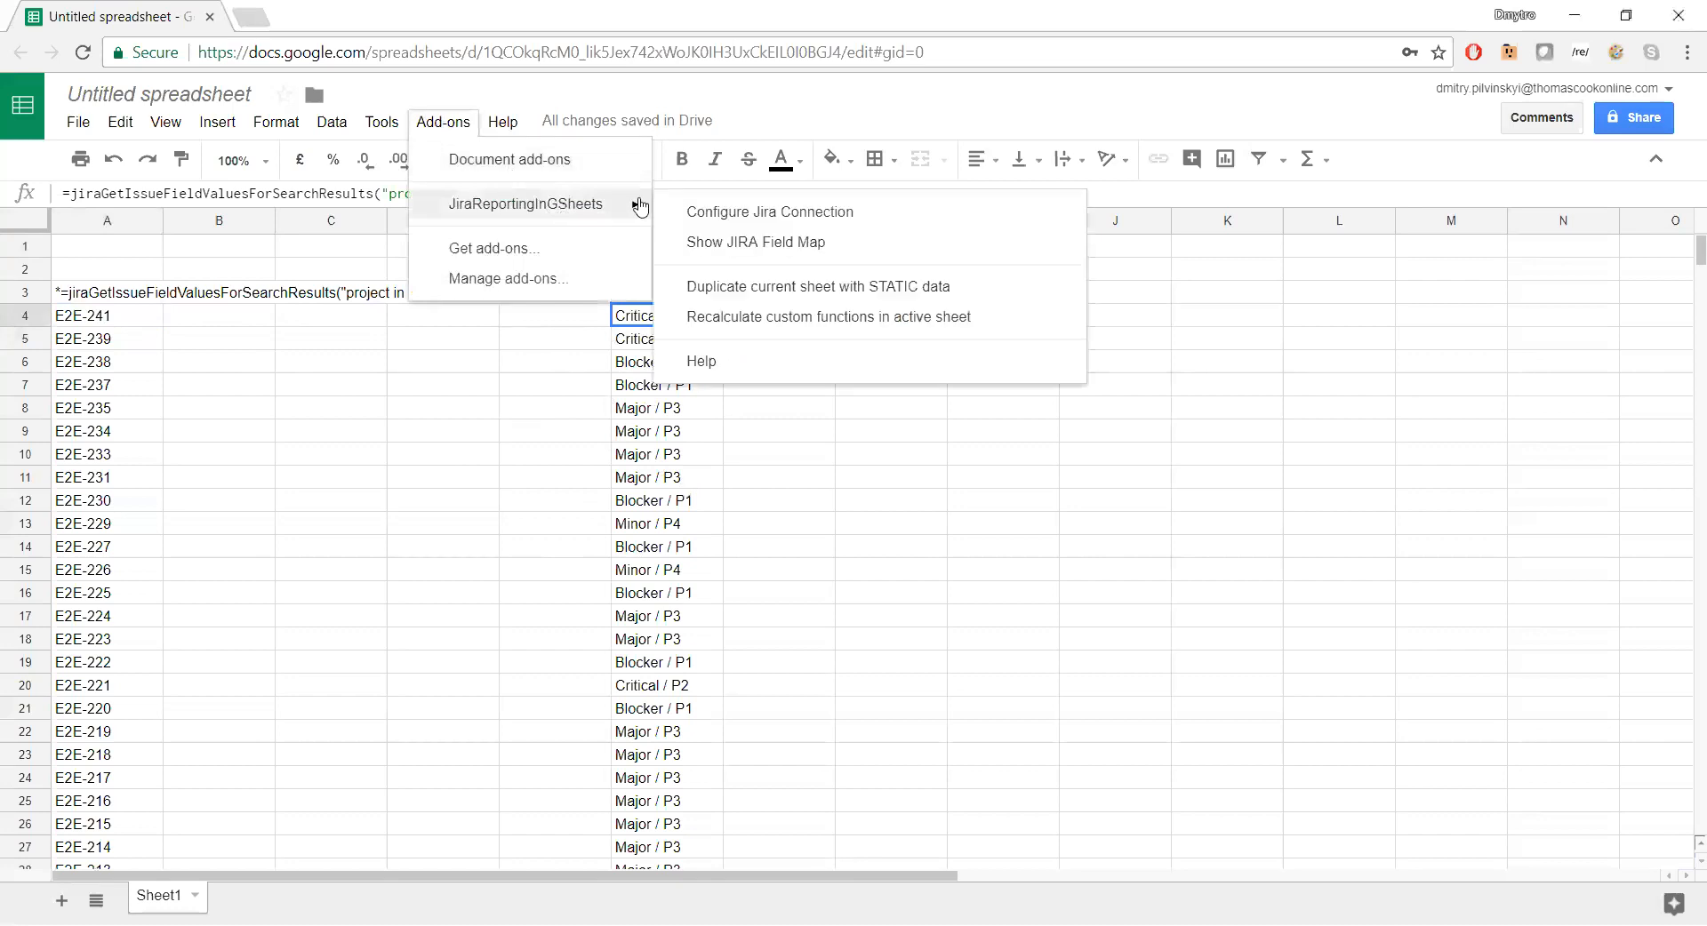
pyautogui.click(794, 254)
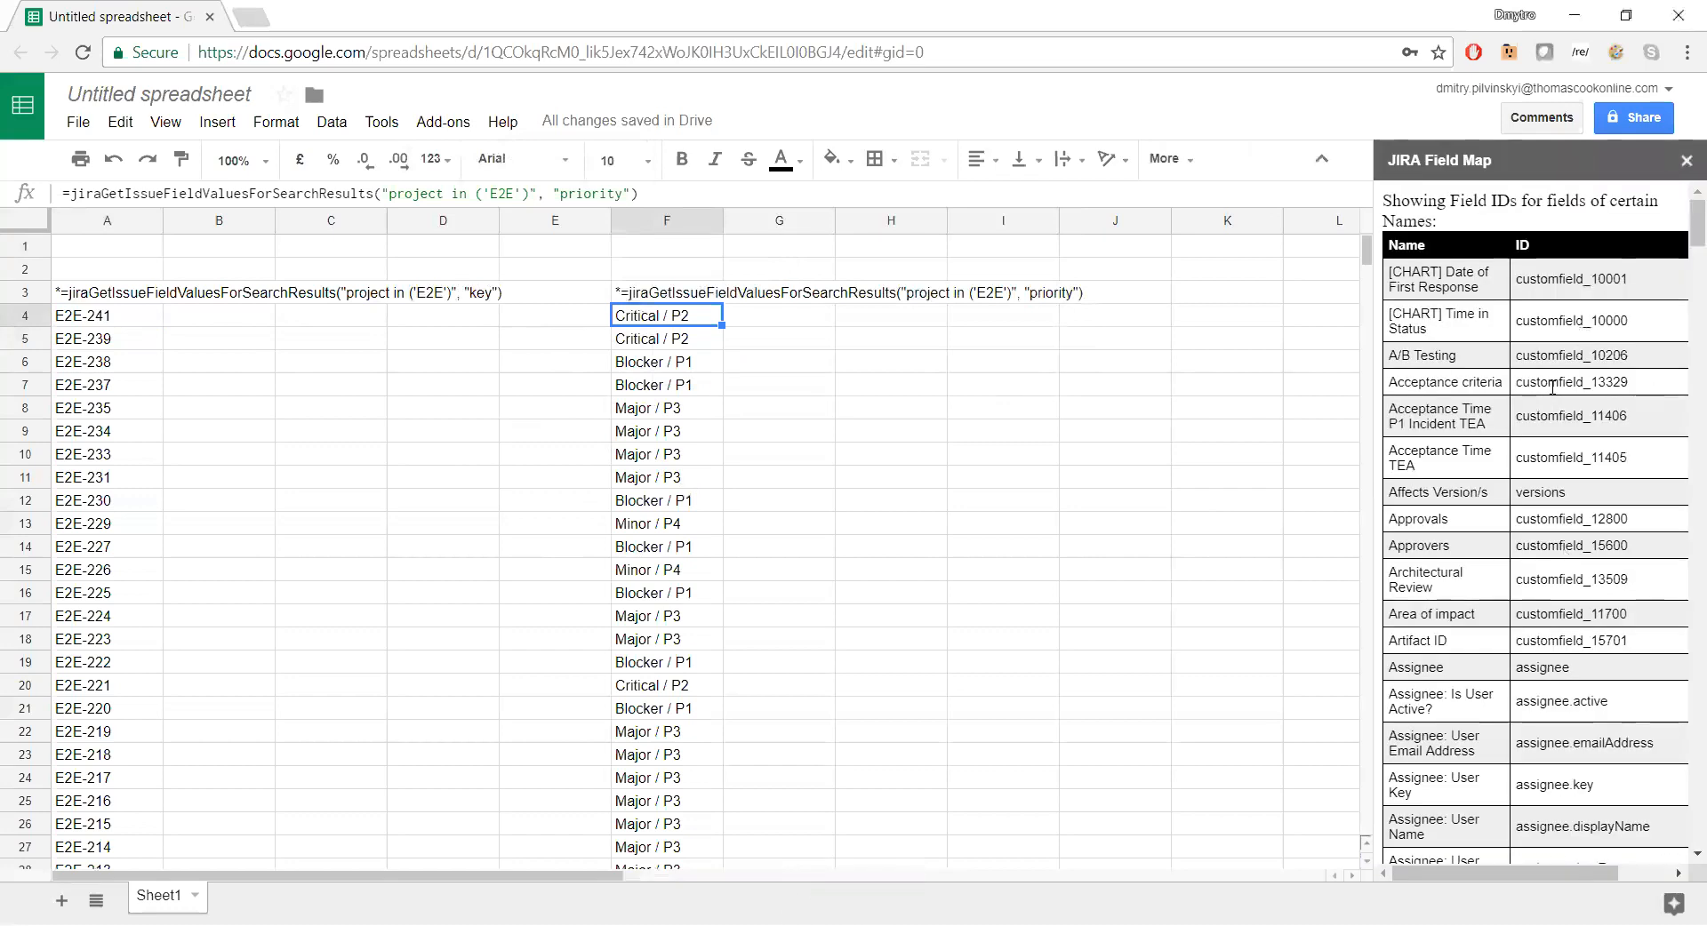
pyautogui.scroll(-3, 1552, 387)
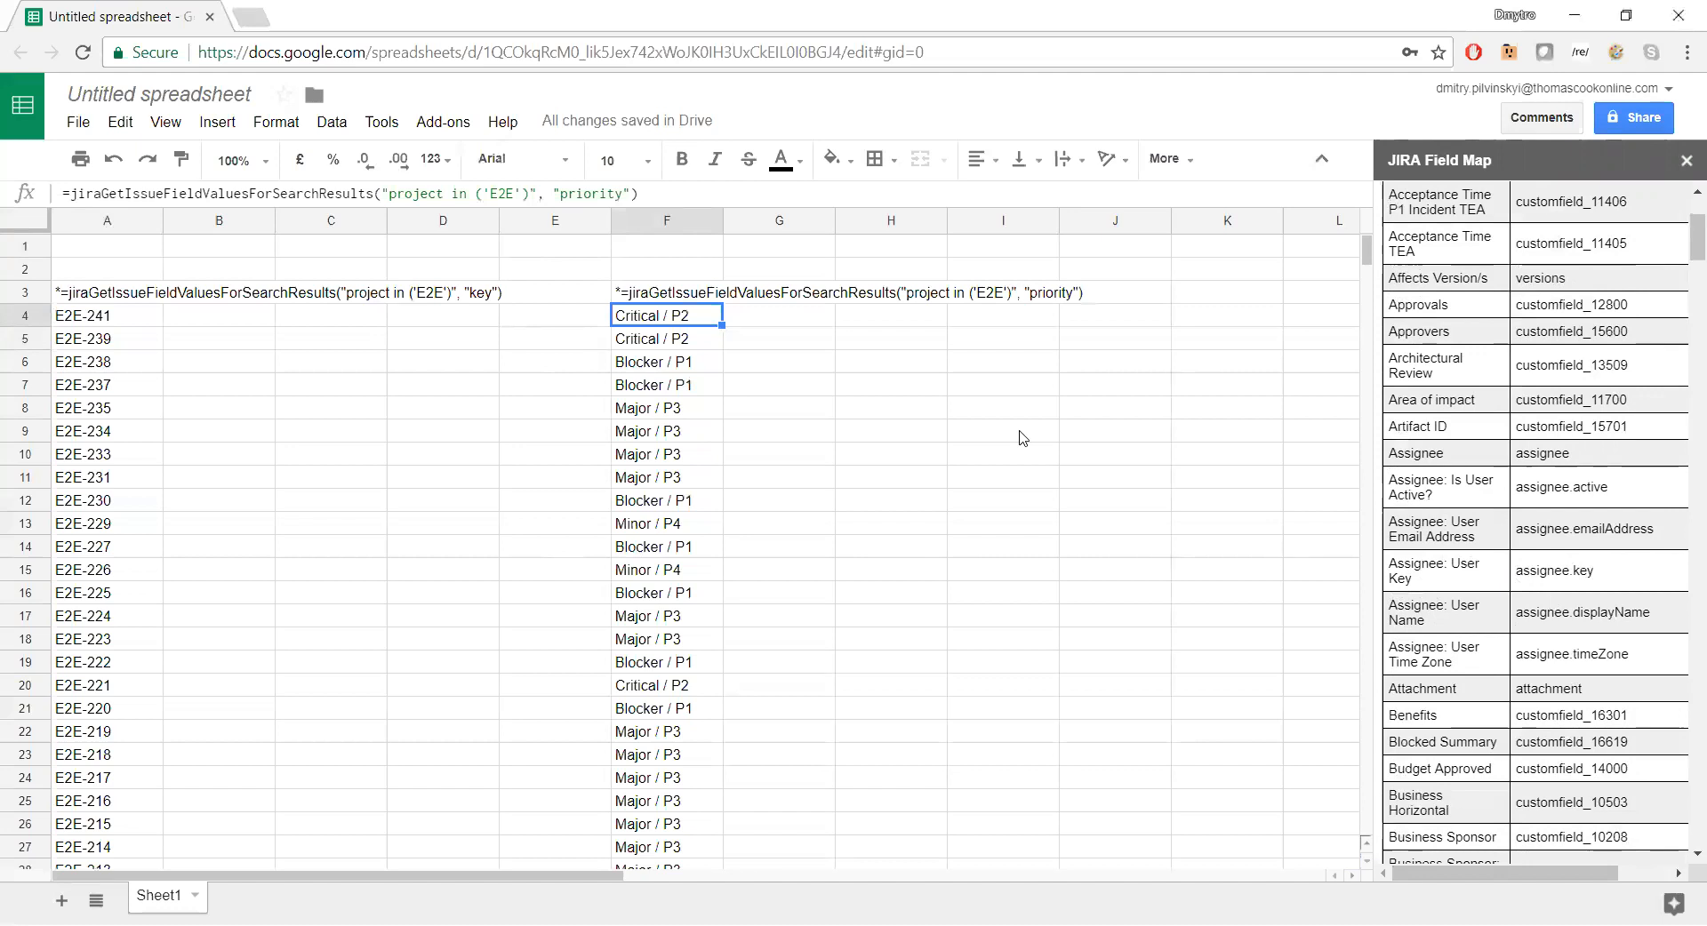
# - Start a formula with =jira in cell H6 and look through the suggested jiraGet custom functions and their descriptions
pyautogui.click(894, 368)
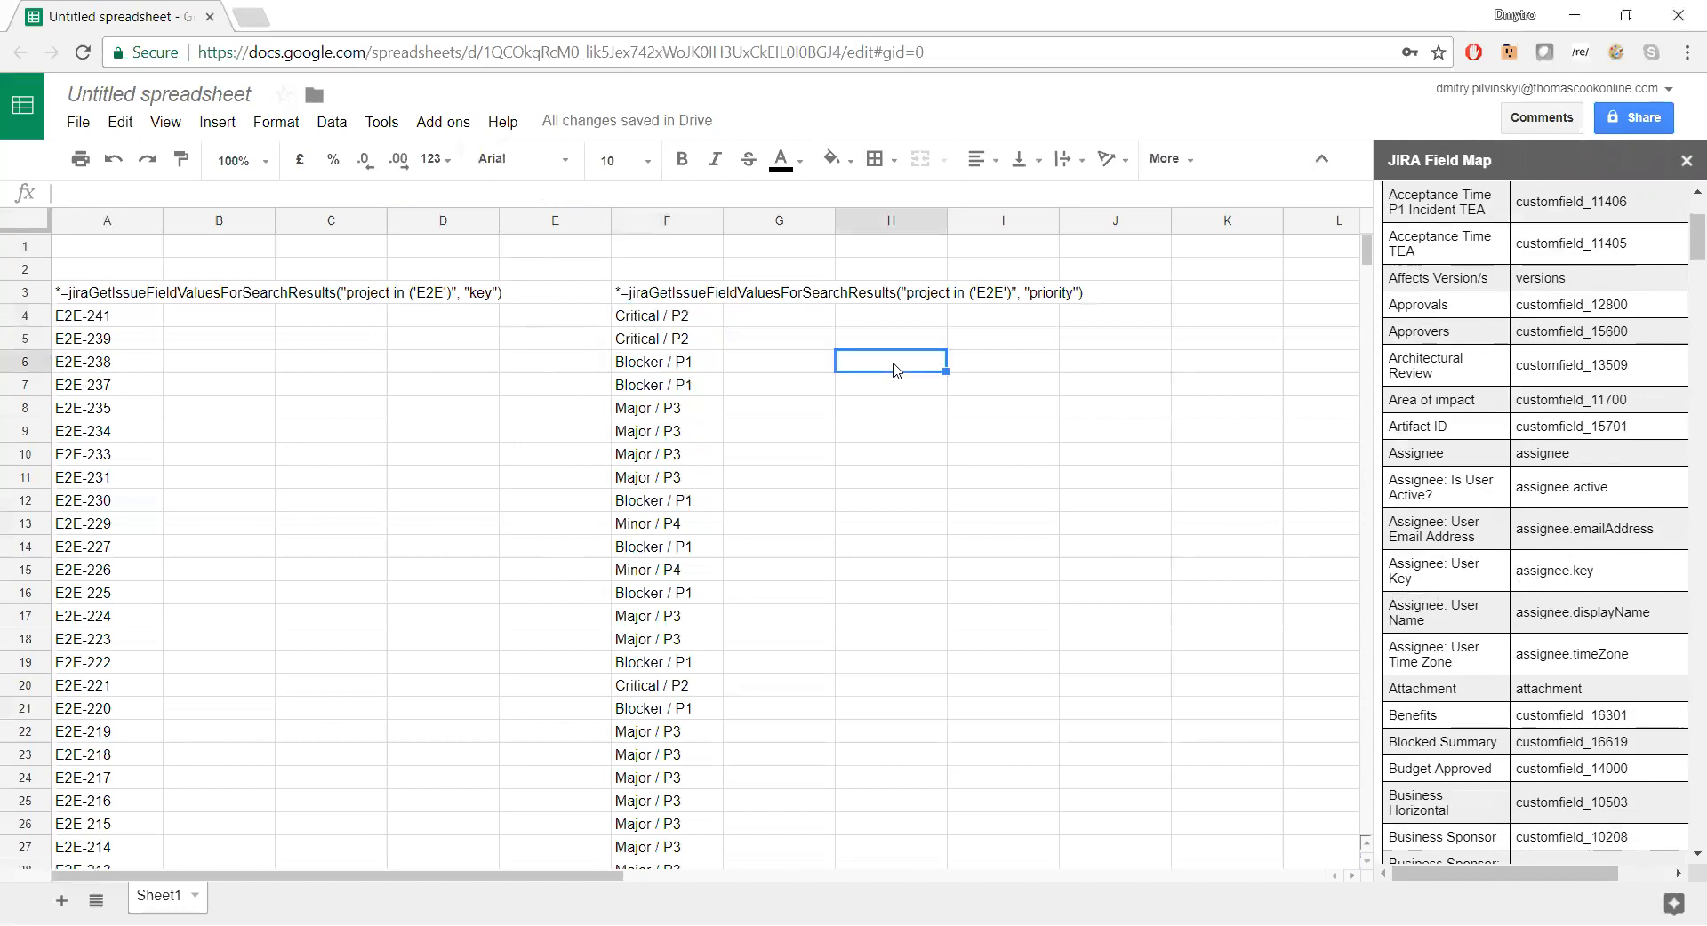
pyautogui.write('=jira')
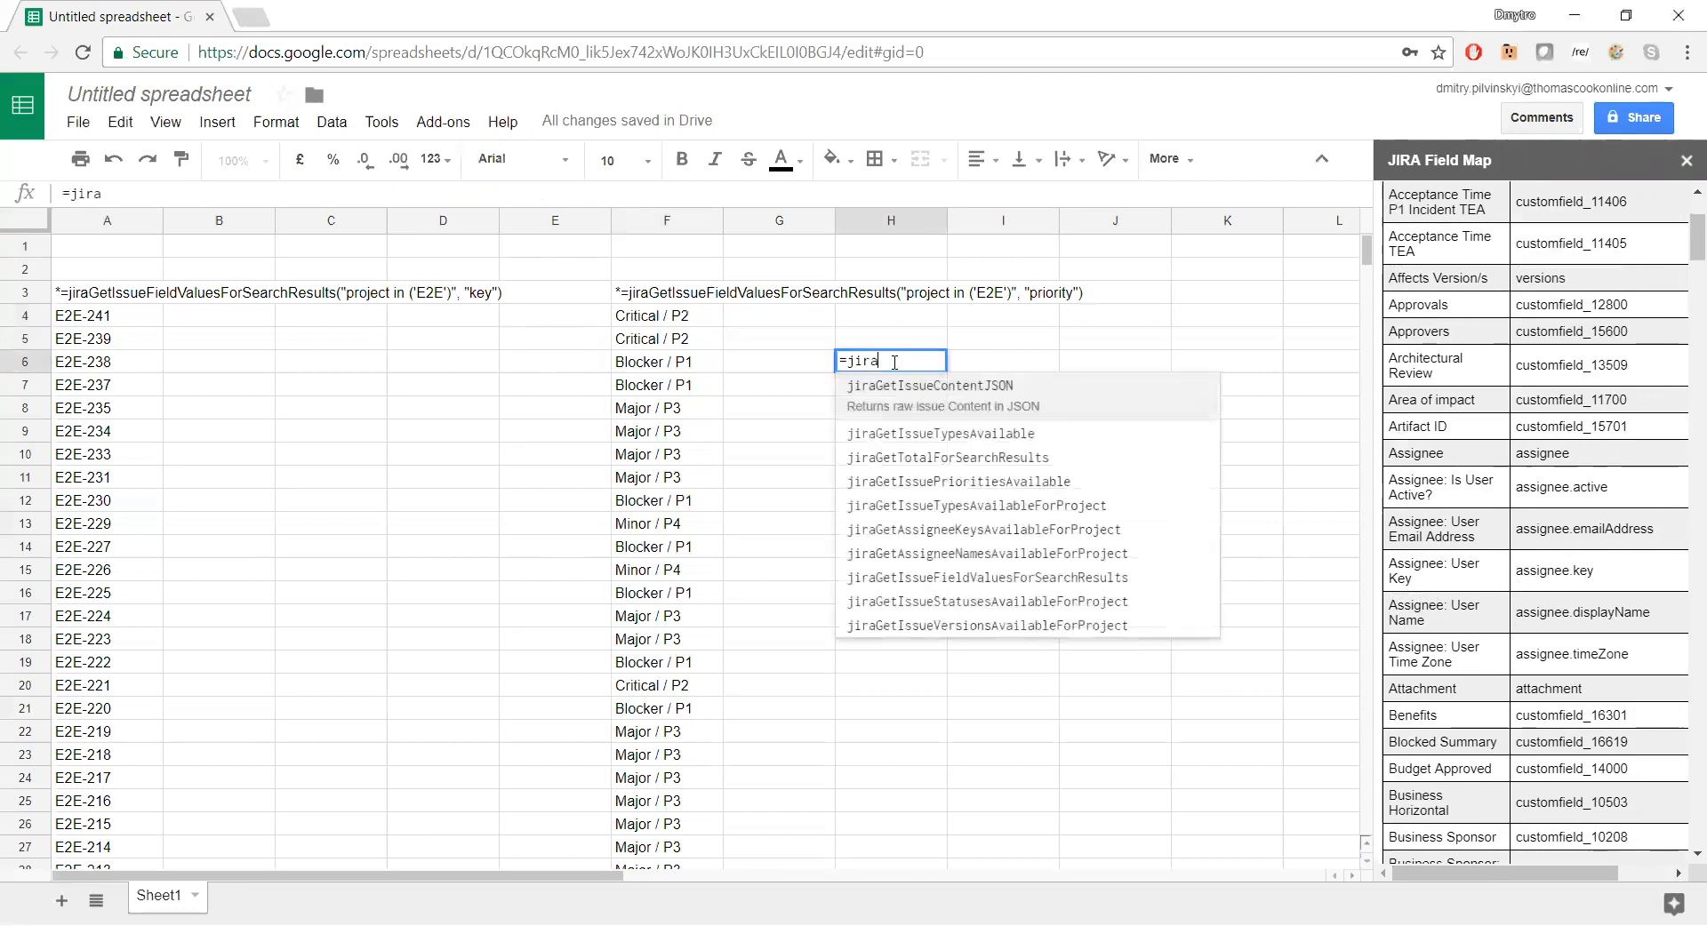
pyautogui.press('Down')
pyautogui.press('Down')
pyautogui.press('Down')
pyautogui.press('Down')
pyautogui.press('Down')
pyautogui.press('Down')
pyautogui.press('Down')
pyautogui.press('Down')
pyautogui.press('Down')
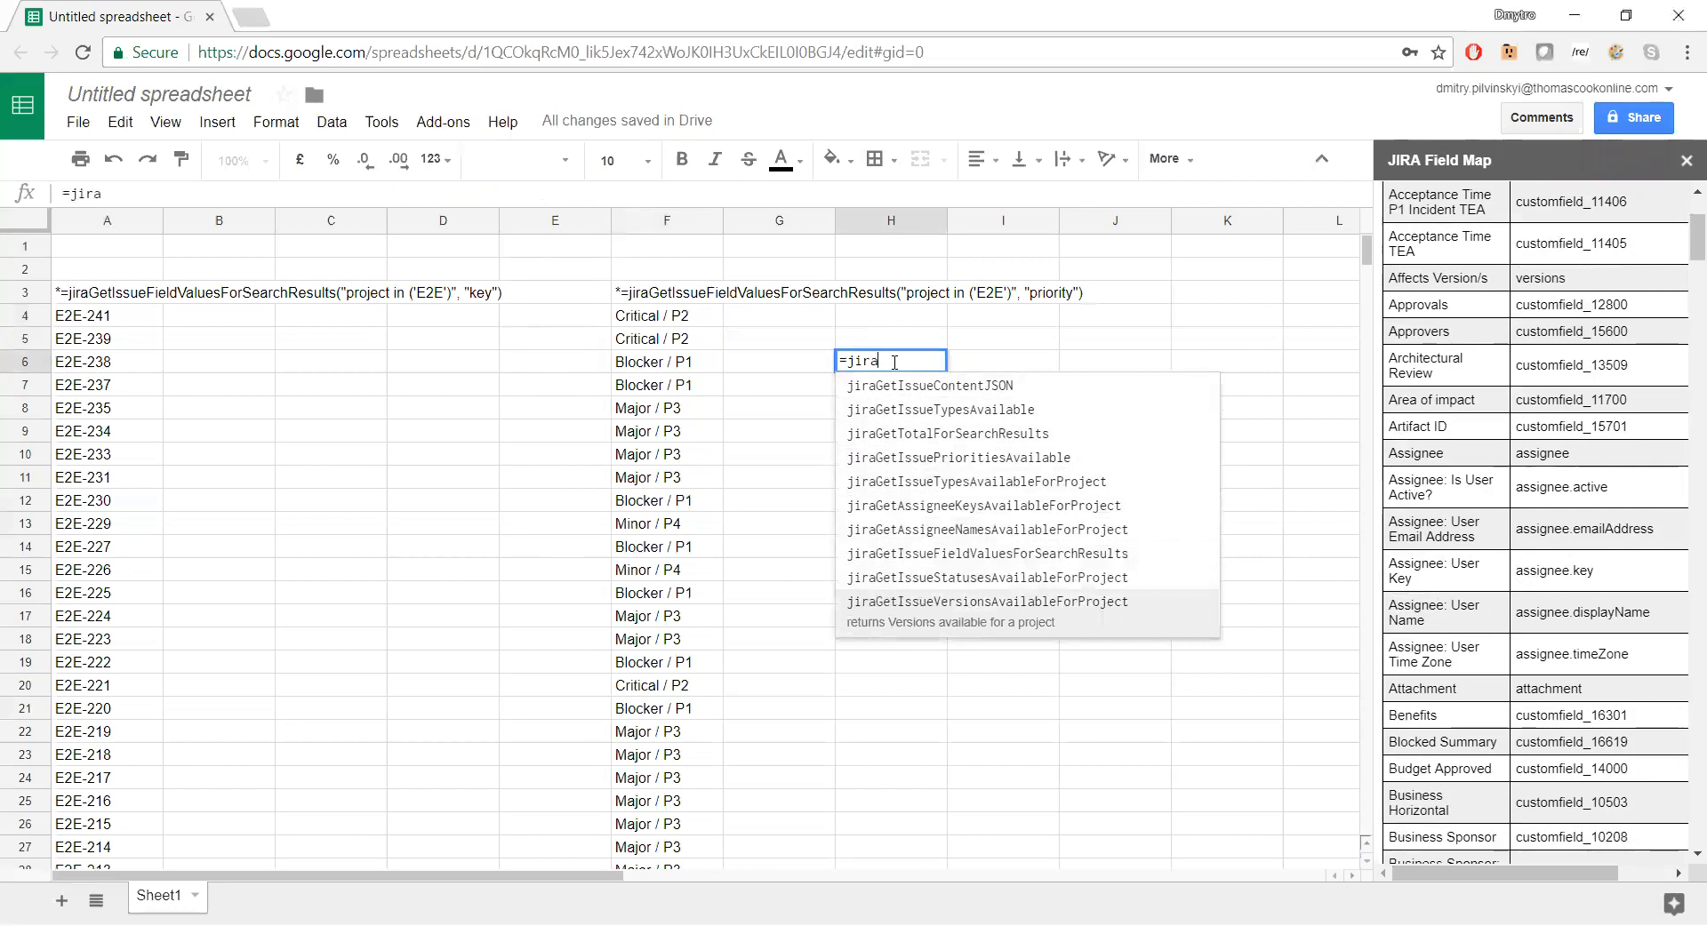
pyautogui.press('Up')
pyautogui.press('Up')
pyautogui.press('Up')
pyautogui.press('Up')
pyautogui.press('Up')
pyautogui.press('Up')
pyautogui.press('Up')
pyautogui.press('Up')
pyautogui.press('Up')
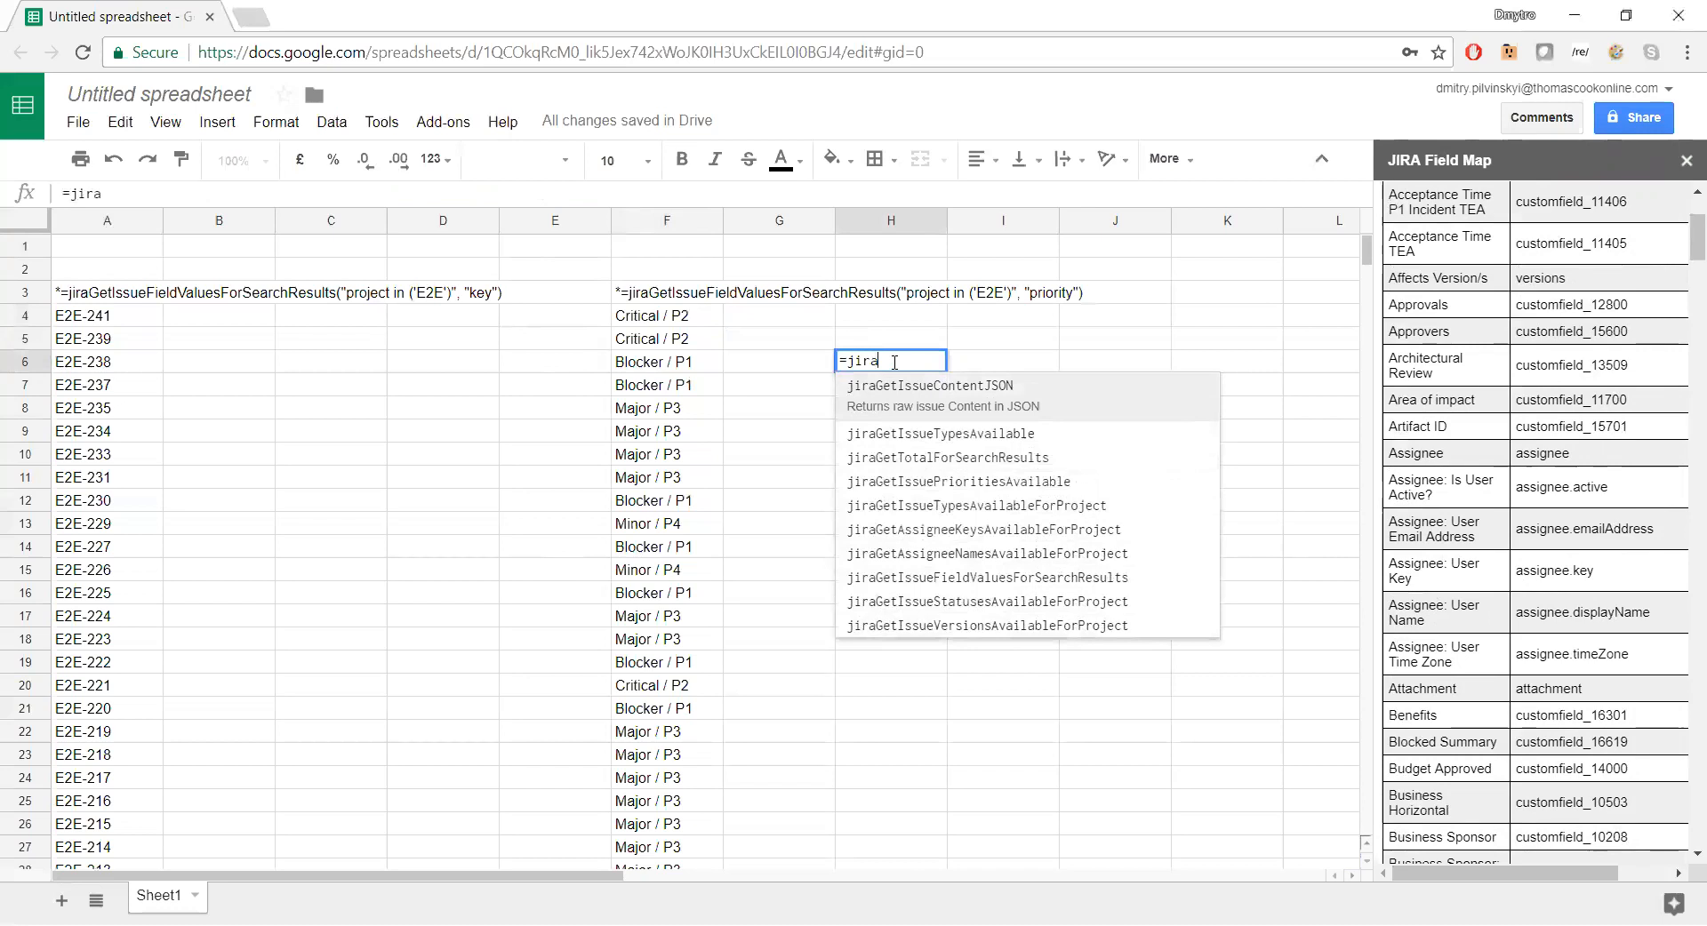
# - View the getting-started help of the JiraReportingInGSheets add-on and close it again
pyautogui.click(466, 129)
pyautogui.moveTo(514, 132)
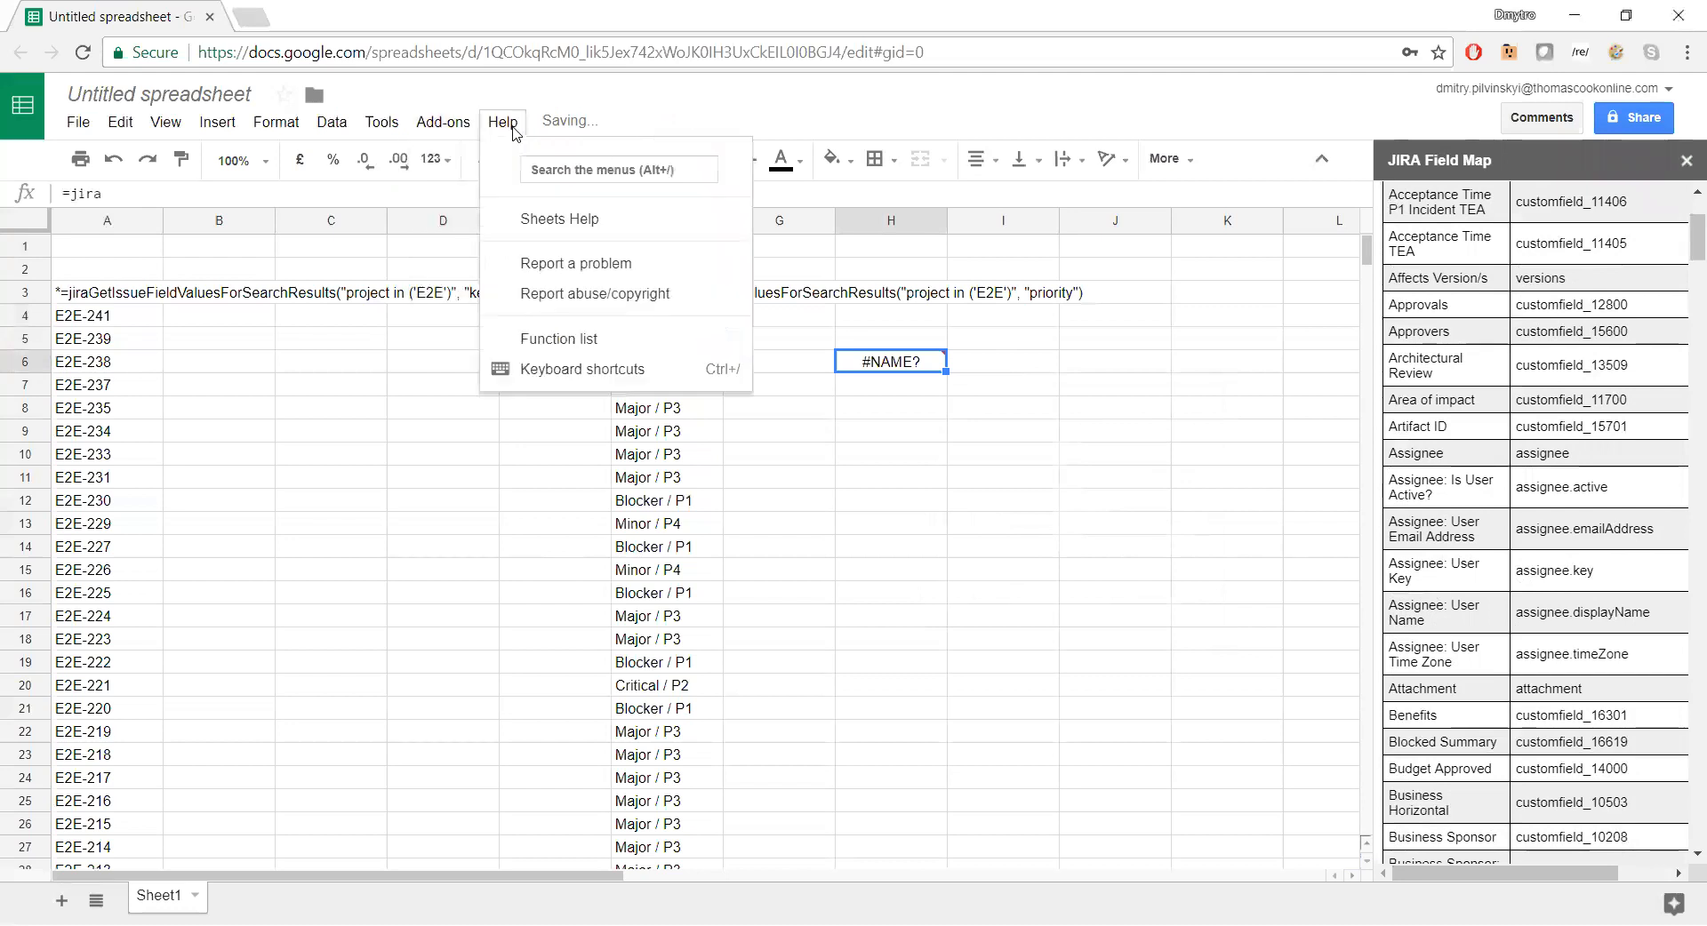
pyautogui.moveTo(444, 124)
pyautogui.moveTo(569, 203)
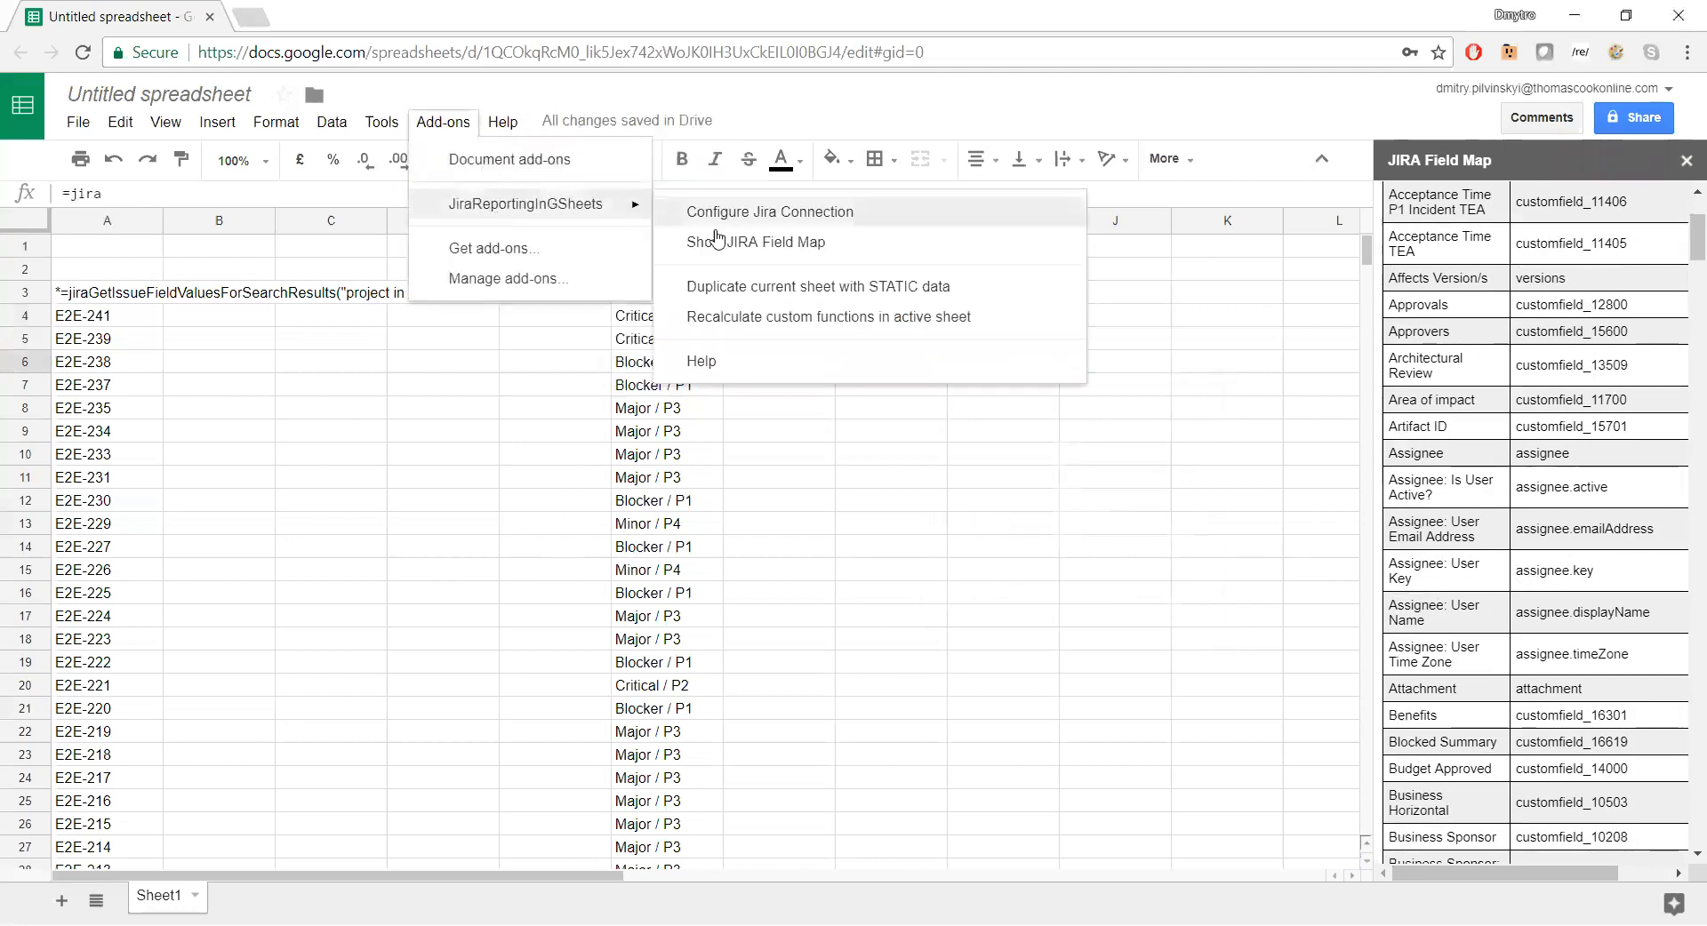
pyautogui.click(776, 358)
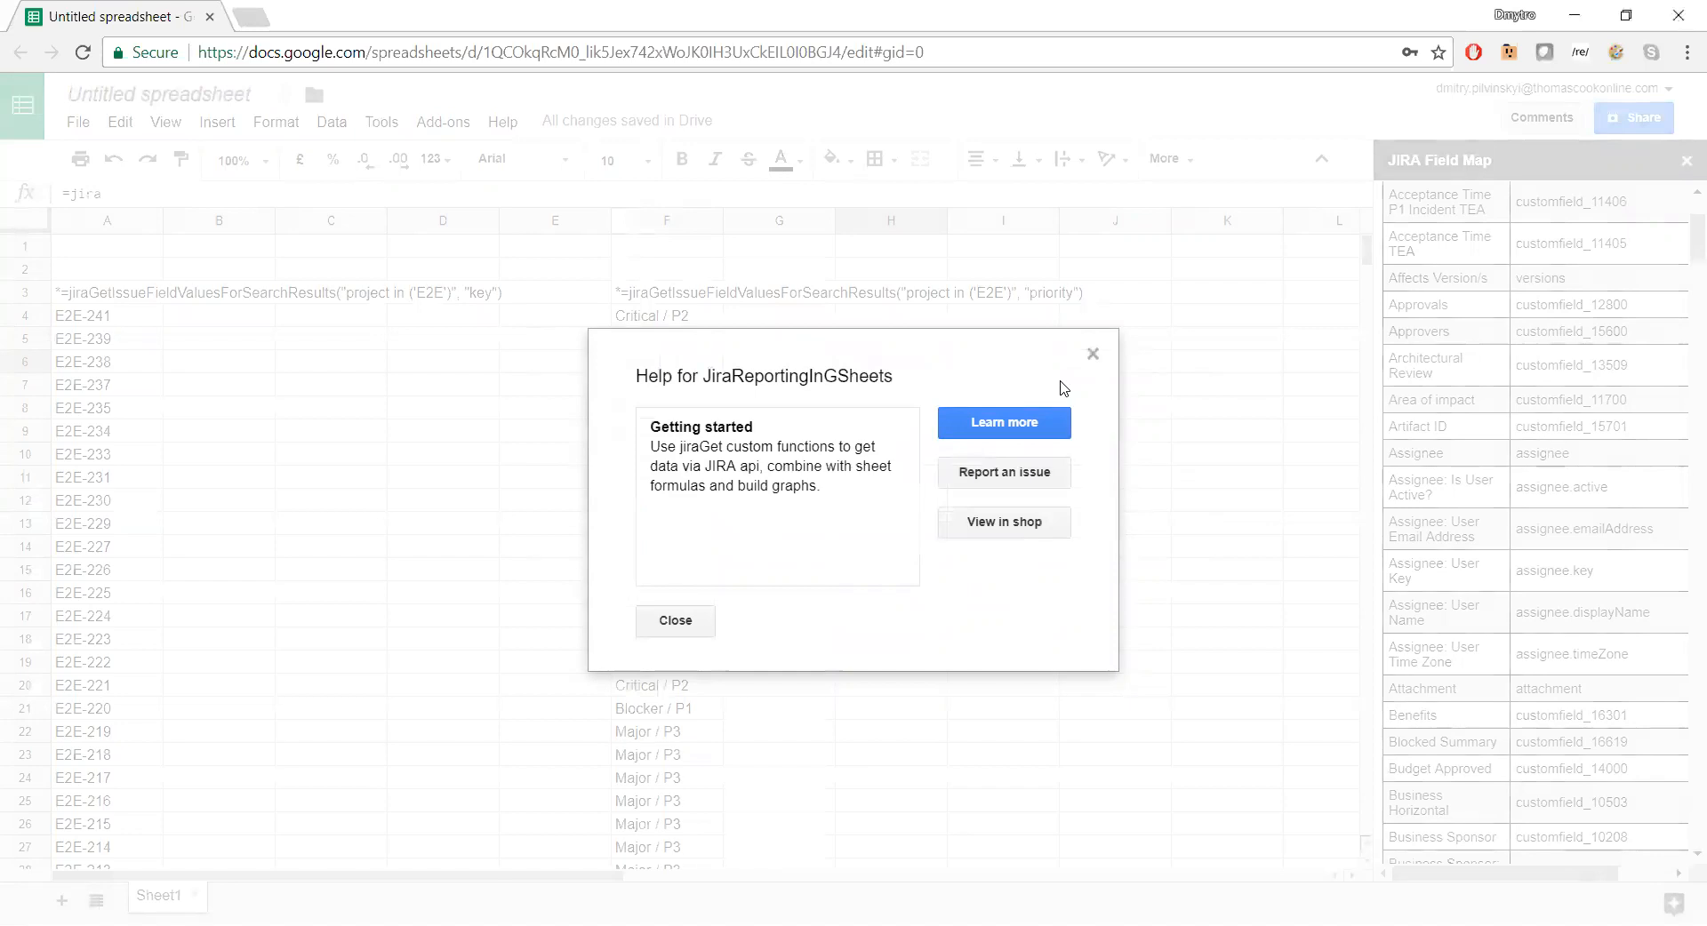
pyautogui.click(1092, 354)
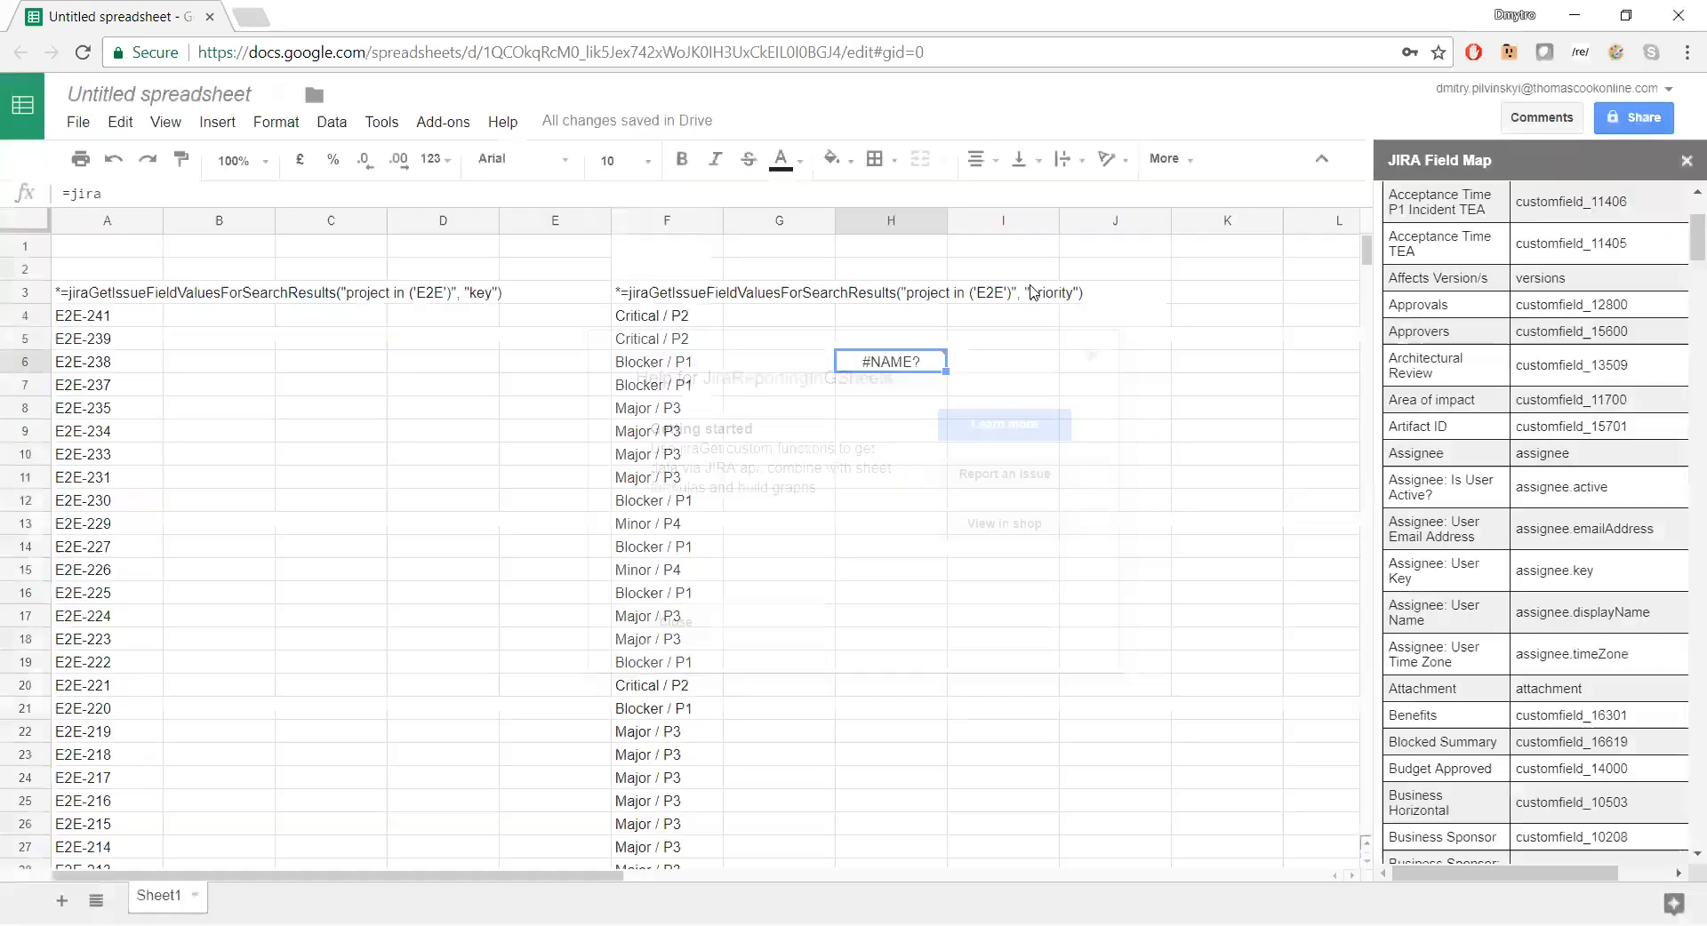